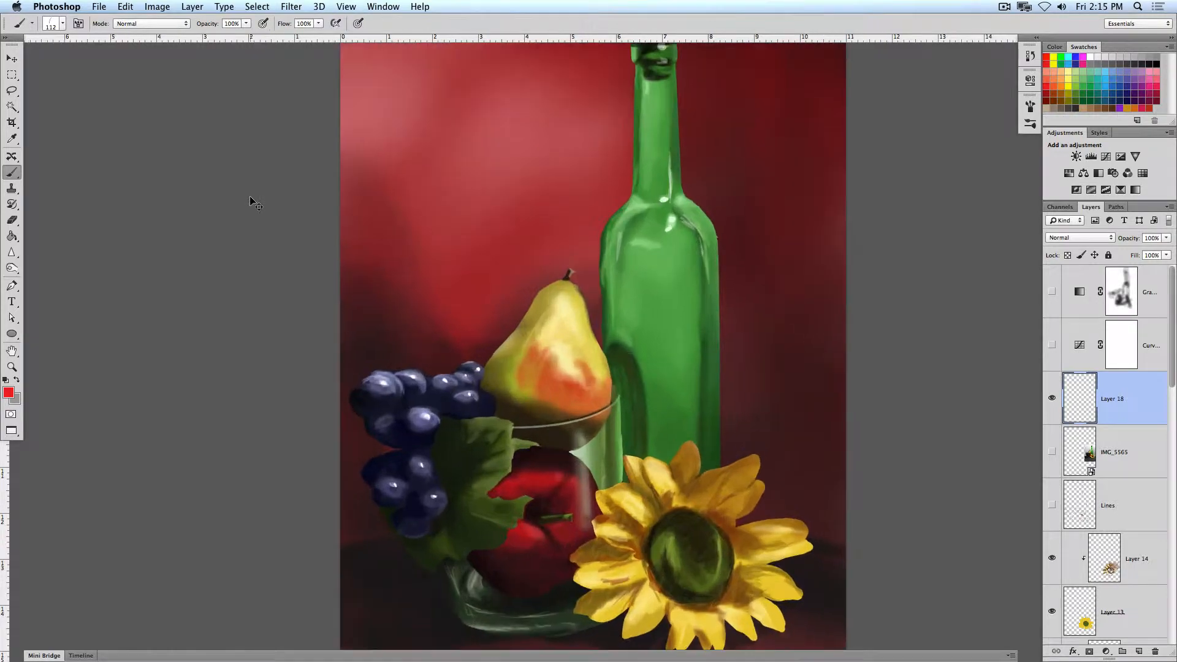
Examine the painted pear, grapes and sunflower up close, returning to the whole painting.
key(super+plus)
key(super+plus)
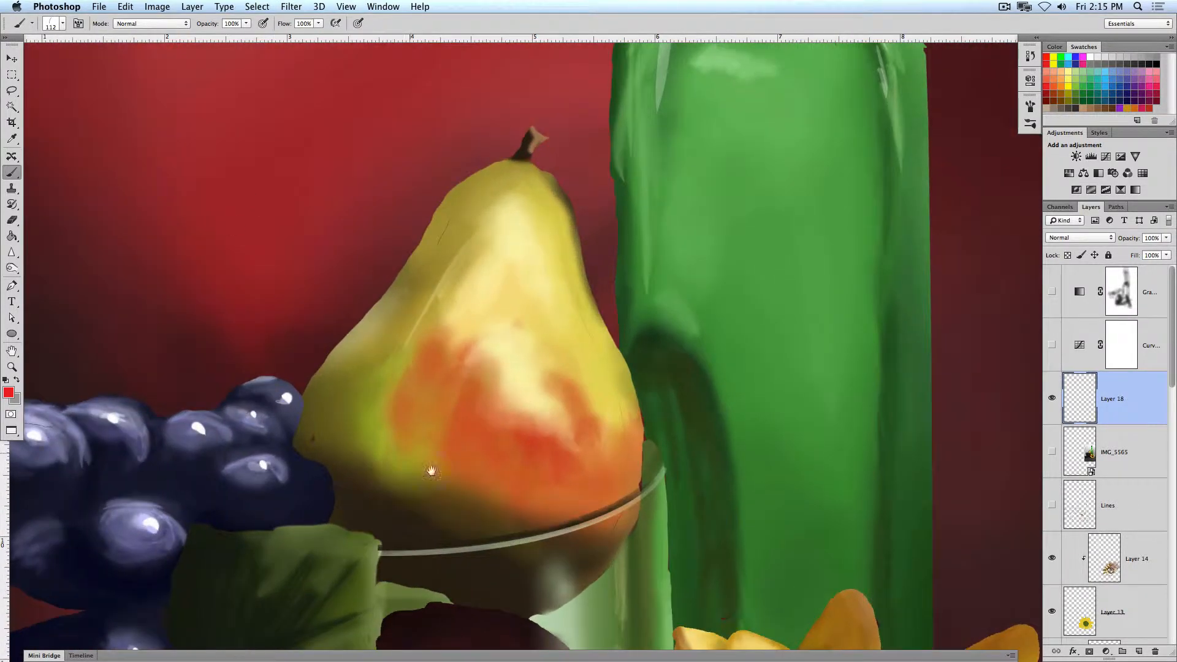
drag(431, 472, 399, 315)
drag(358, 232, 448, 343)
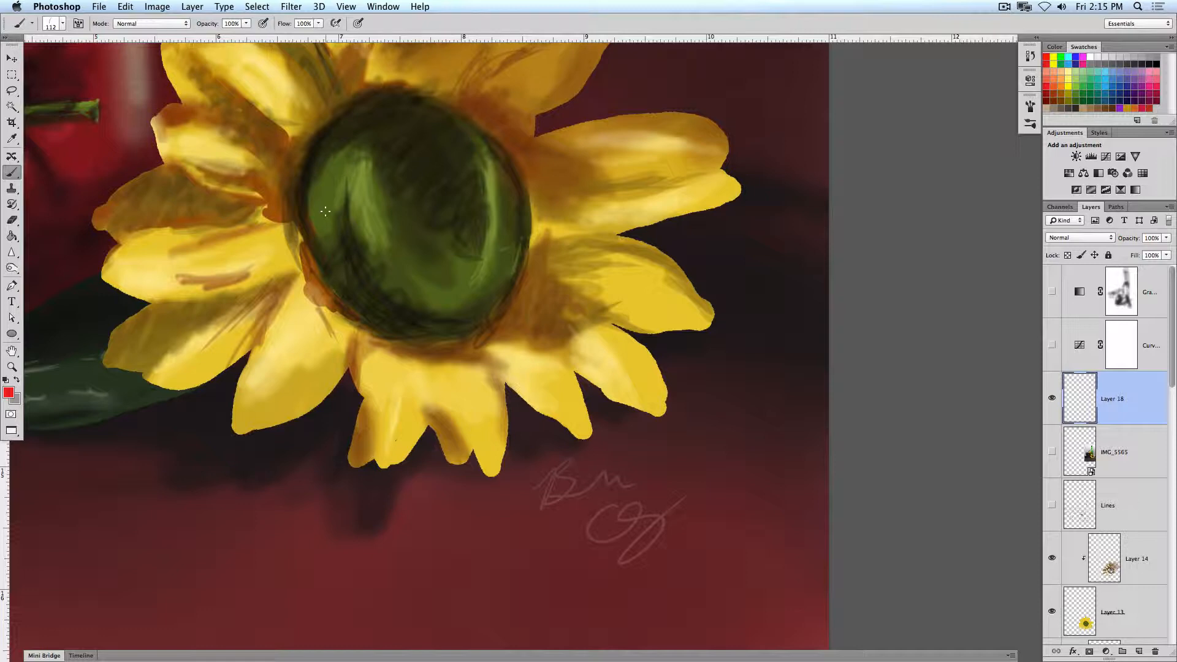
key(super+0)
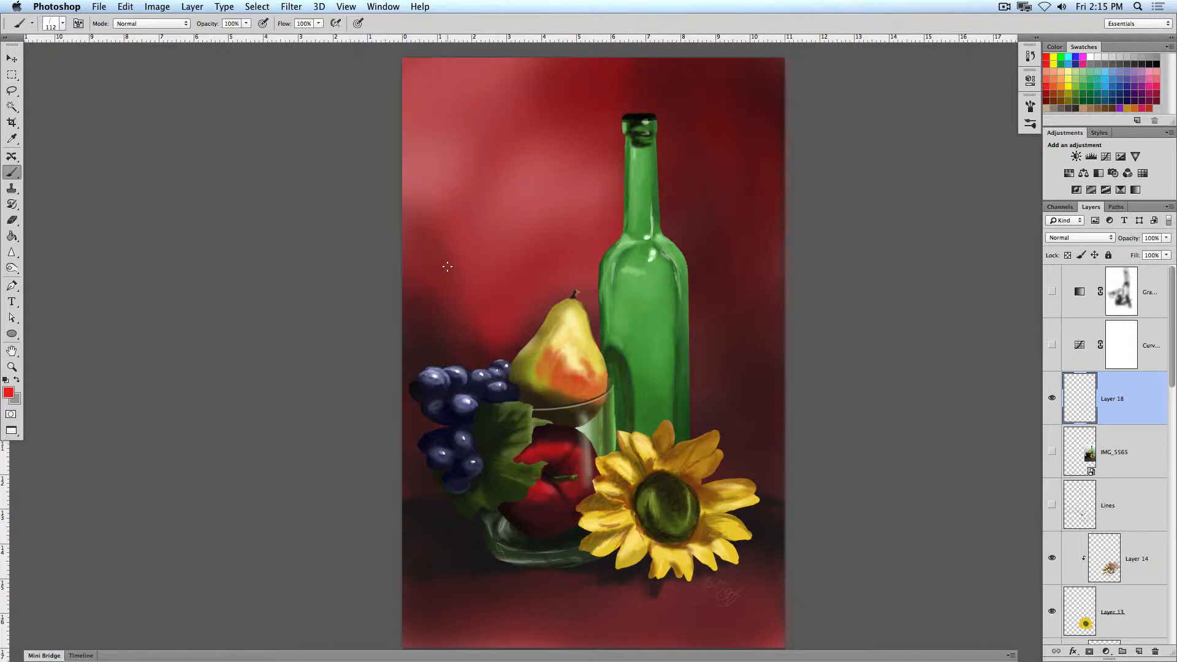
Show the IMG_5565 reference photo, compare it with the painting up close, and hide it again.
click(1052, 453)
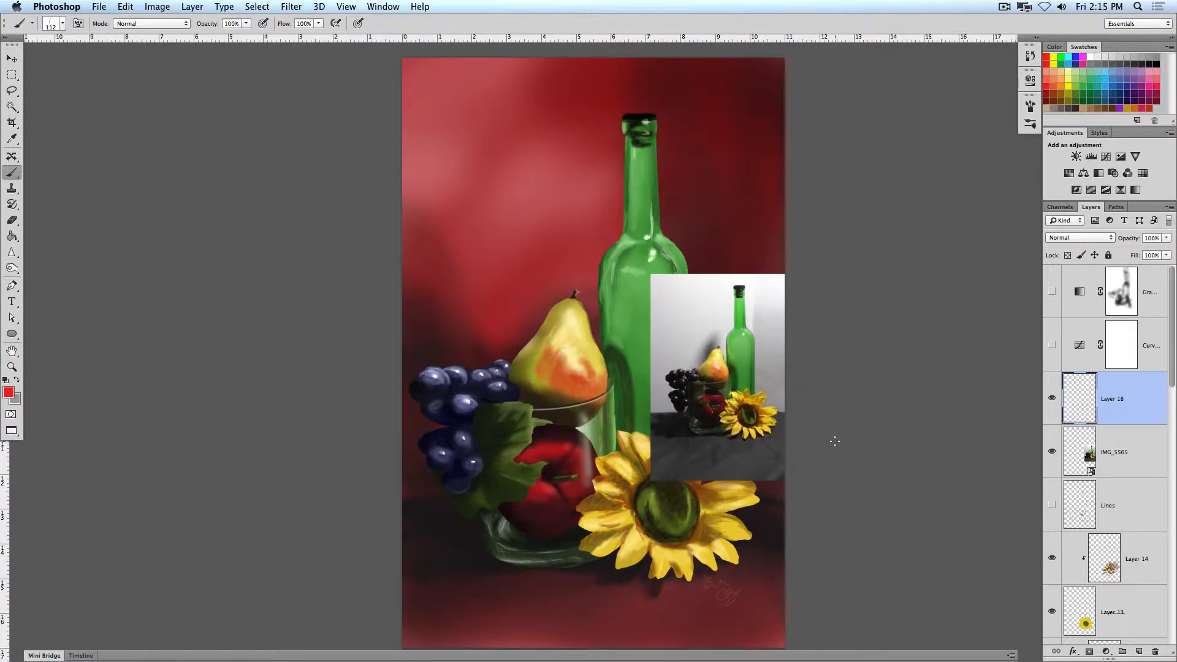
key(super+equal)
key(super+equal)
drag(835, 441, 771, 401)
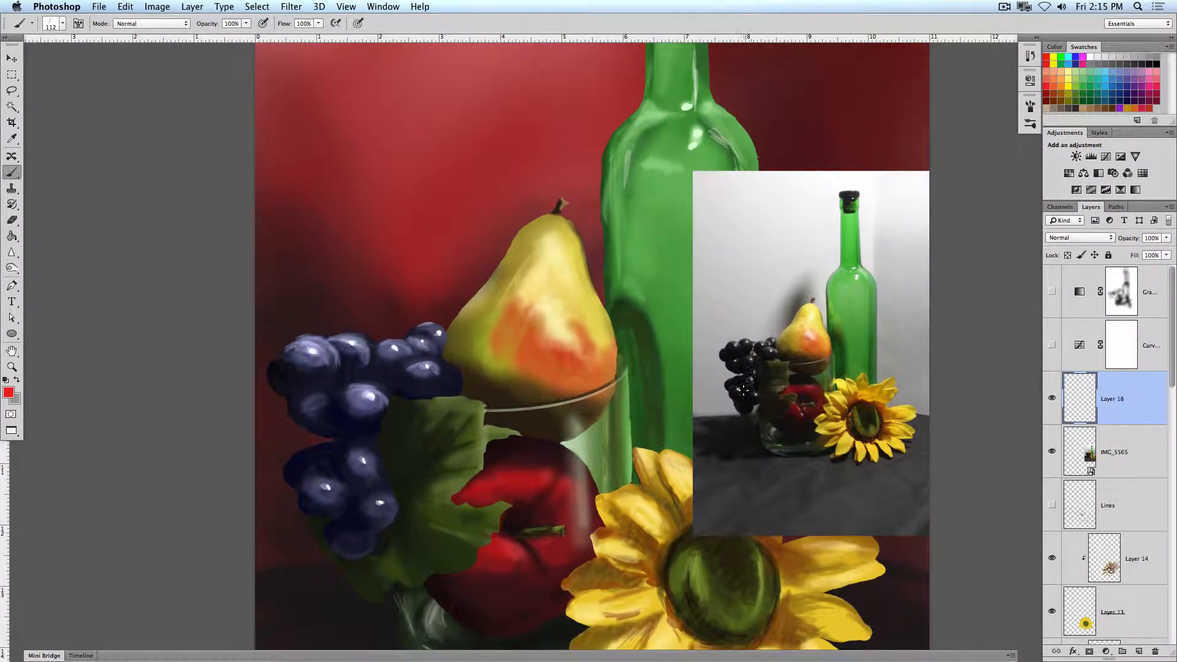
key(super+equal)
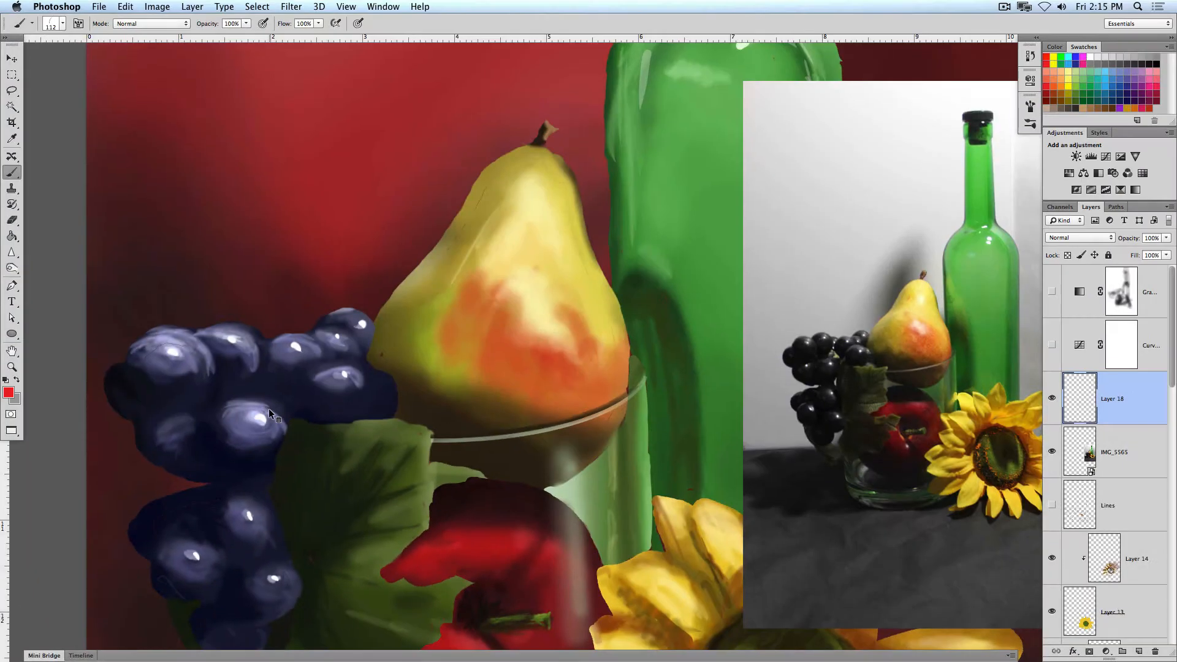
key(super+0)
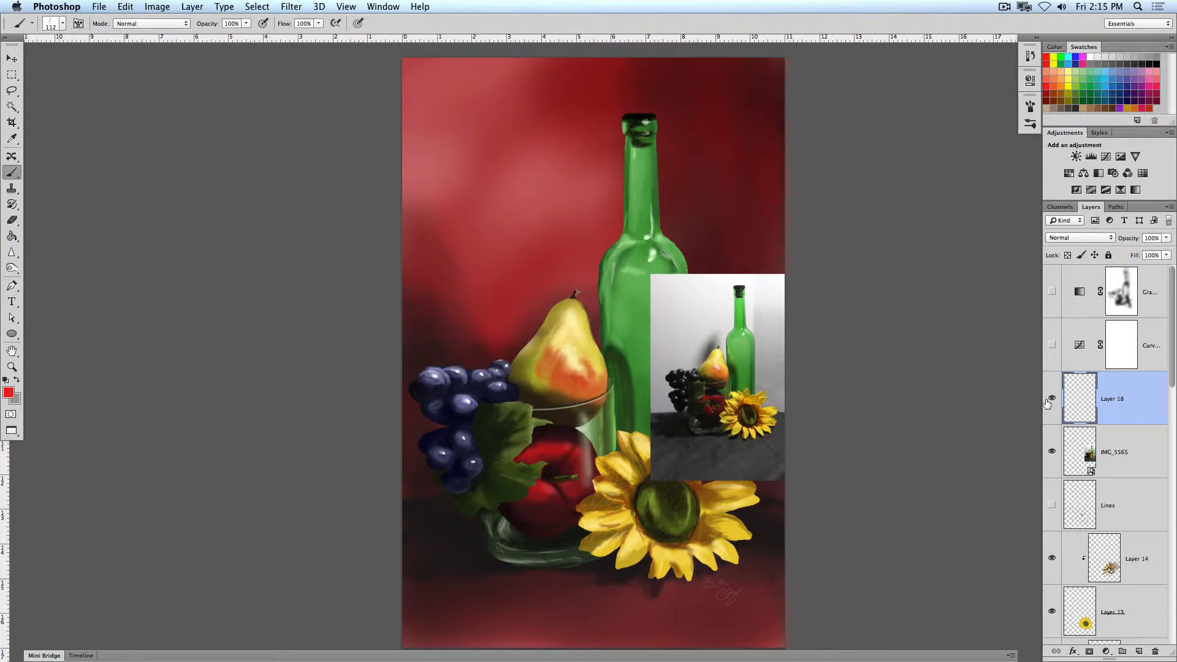
click(1052, 452)
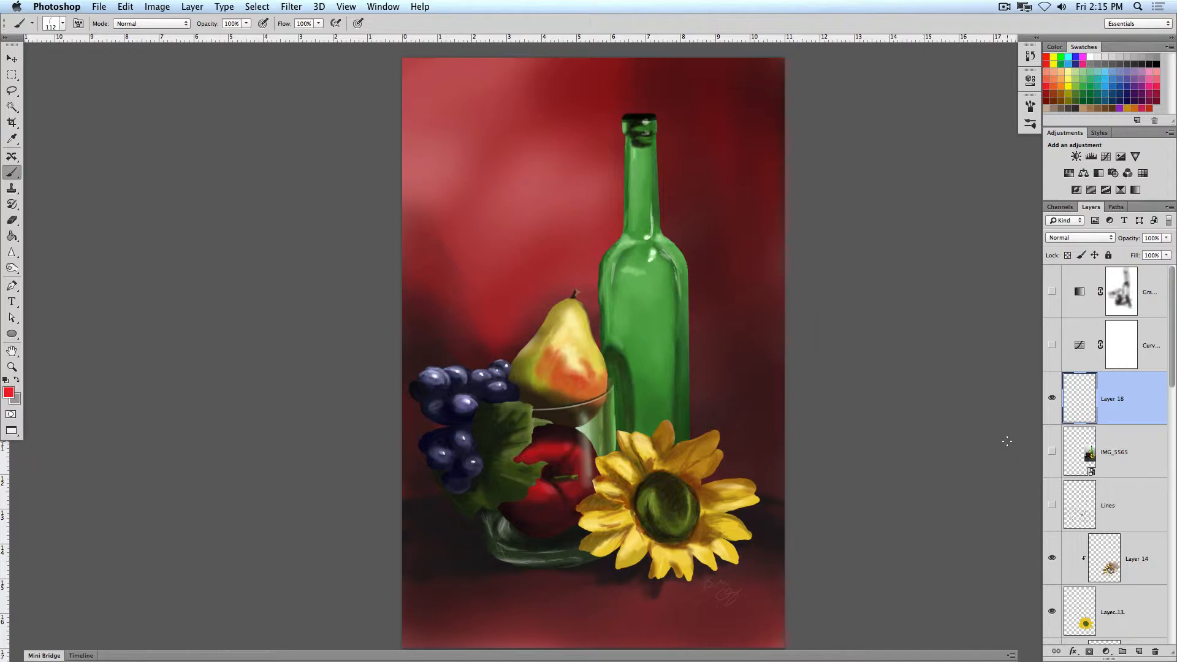
Compare the painting with and without the existing Curves adjustment layer, leaving that layer hidden.
click(1052, 346)
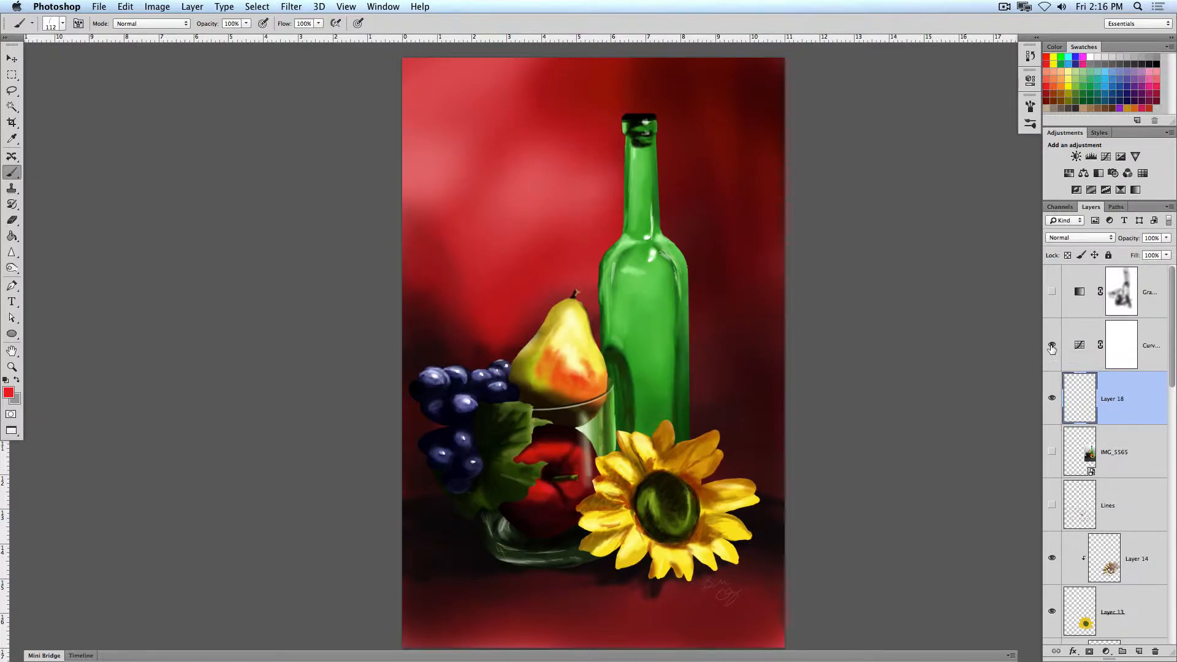
key(v)
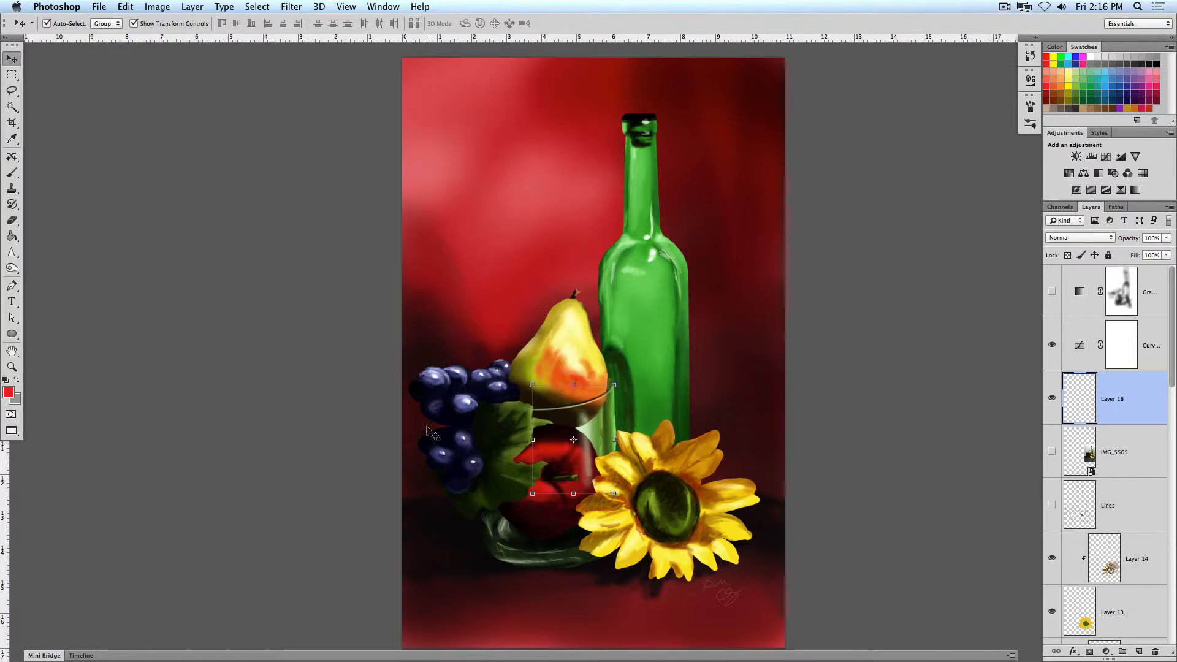
click(1052, 345)
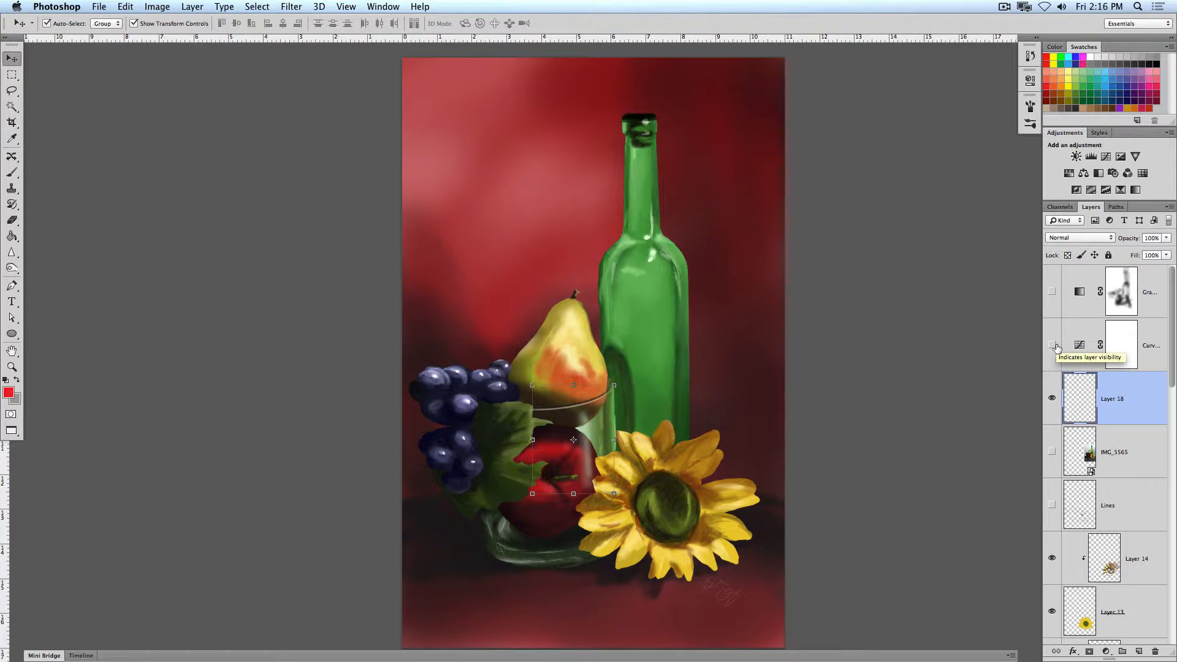
click(1054, 346)
click(1054, 346)
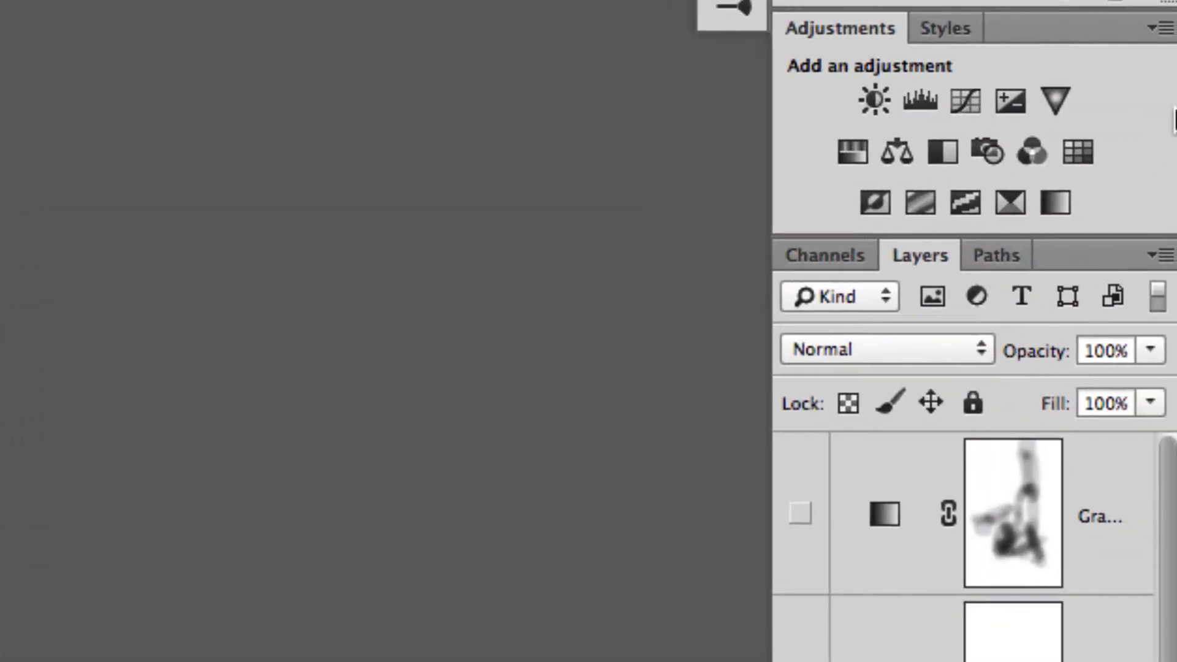
scroll(1039, 537, down, 5)
scroll(1042, 533, up, 5)
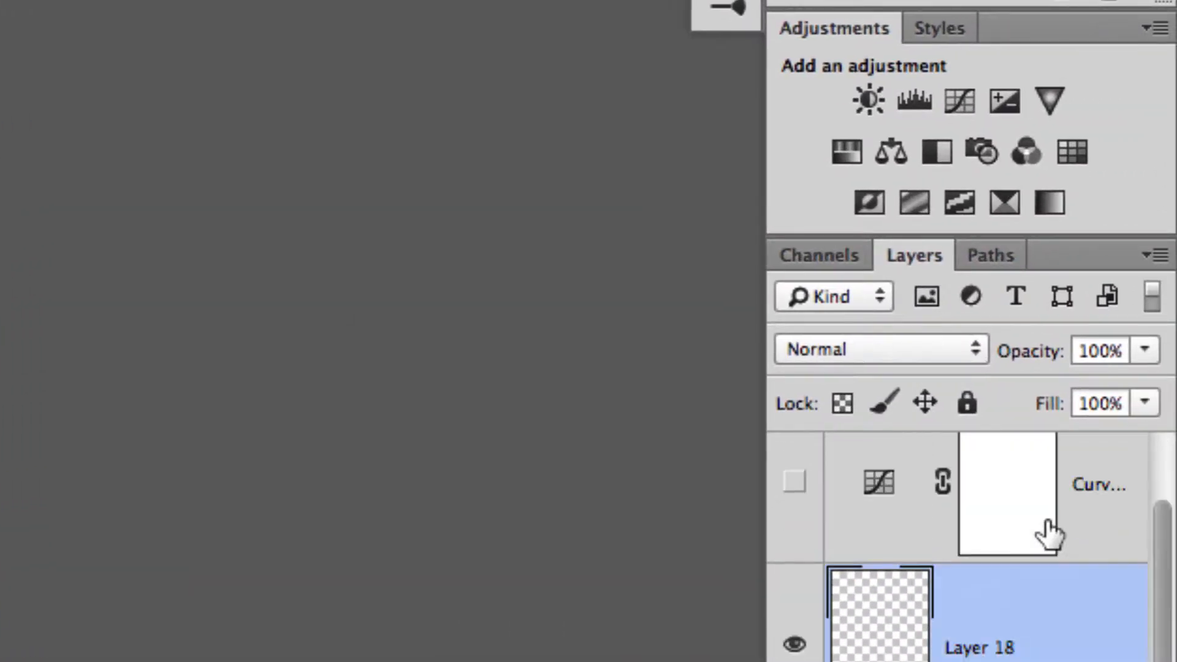
Add a Curves adjustment layer above the existing gradient map layer, raising the curve's shadows and lowering its highlights.
click(1081, 489)
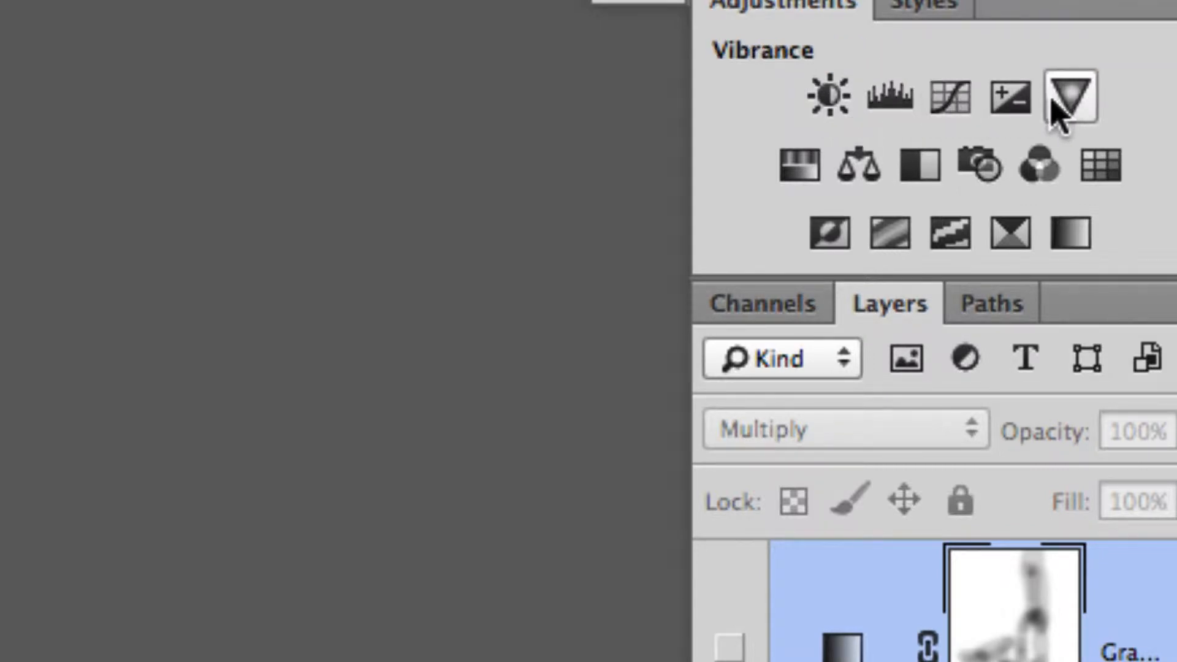
click(949, 98)
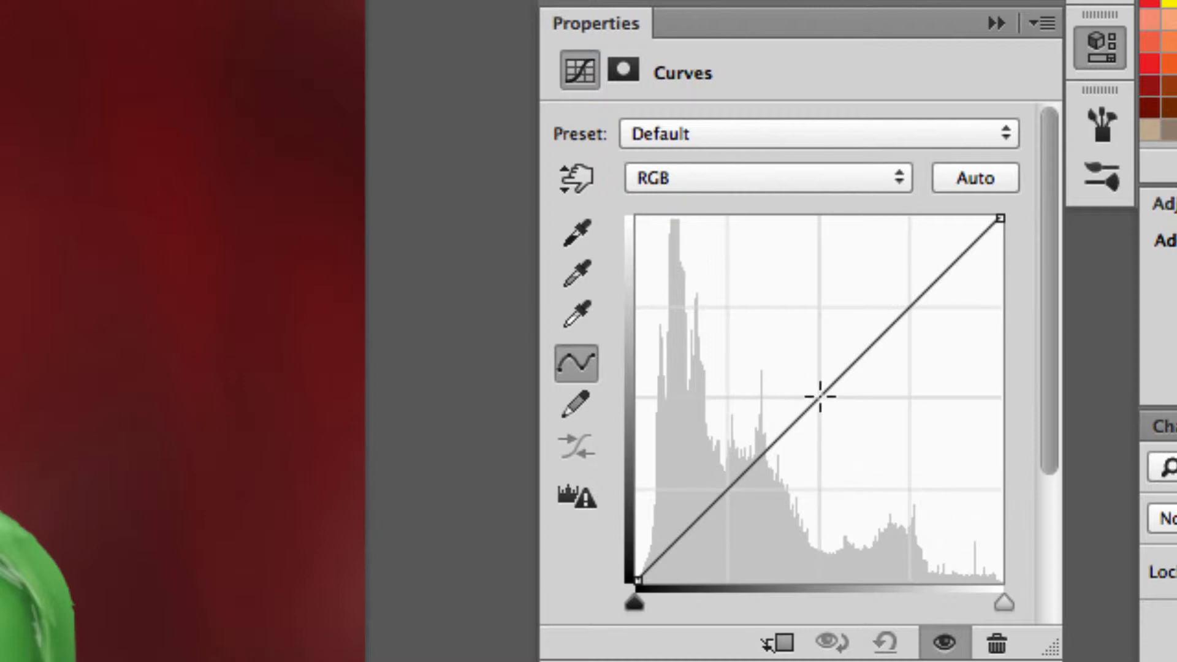
drag(819, 397, 765, 366)
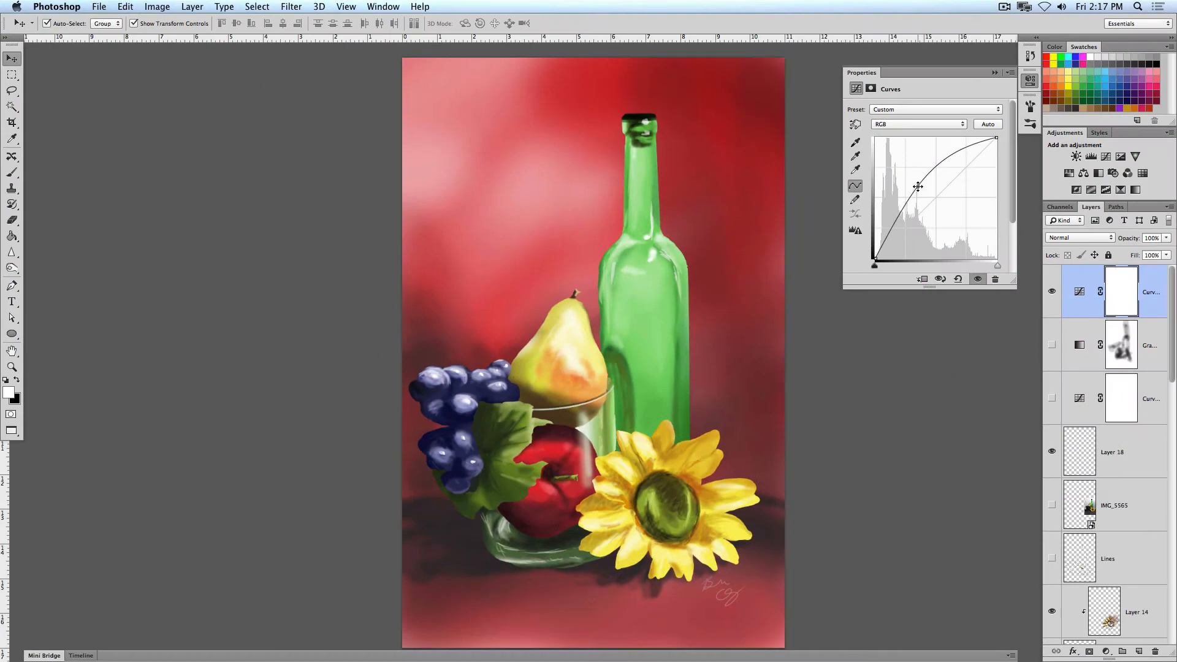
mouse_move(918, 186)
mouse_down()
mouse_move(904, 181)
mouse_move(961, 219)
mouse_move(936, 196)
mouse_move(945, 200)
mouse_move(846, 264)
mouse_up()
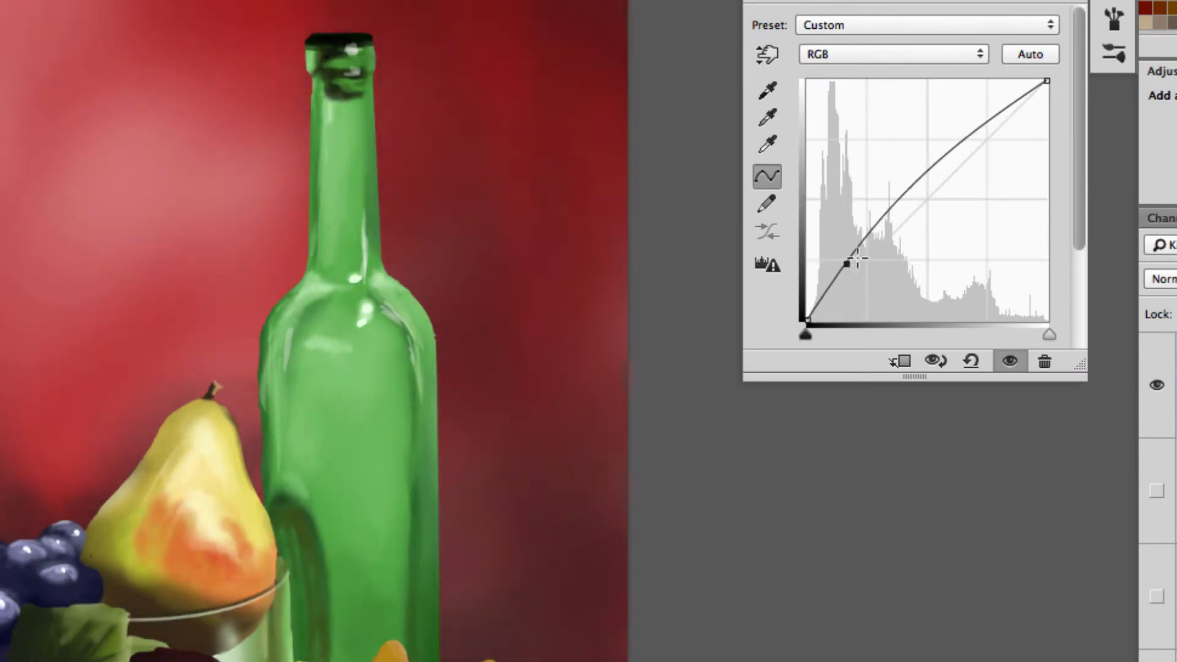
drag(973, 132, 993, 150)
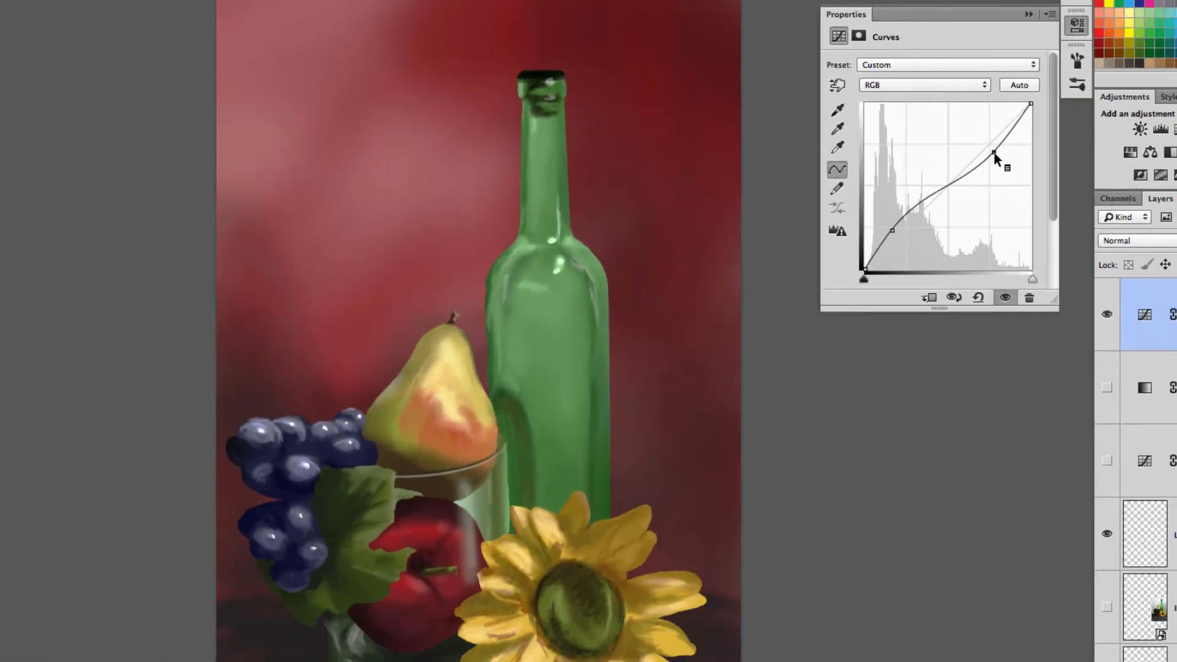
Reshape the new RGB curve into a contrast-boosting S with darker shadows and slightly brighter highlights.
drag(995, 154, 974, 138)
drag(895, 229, 910, 234)
mouse_move(976, 136)
mouse_down()
mouse_move(972, 113)
mouse_move(923, 109)
mouse_move(988, 142)
mouse_up()
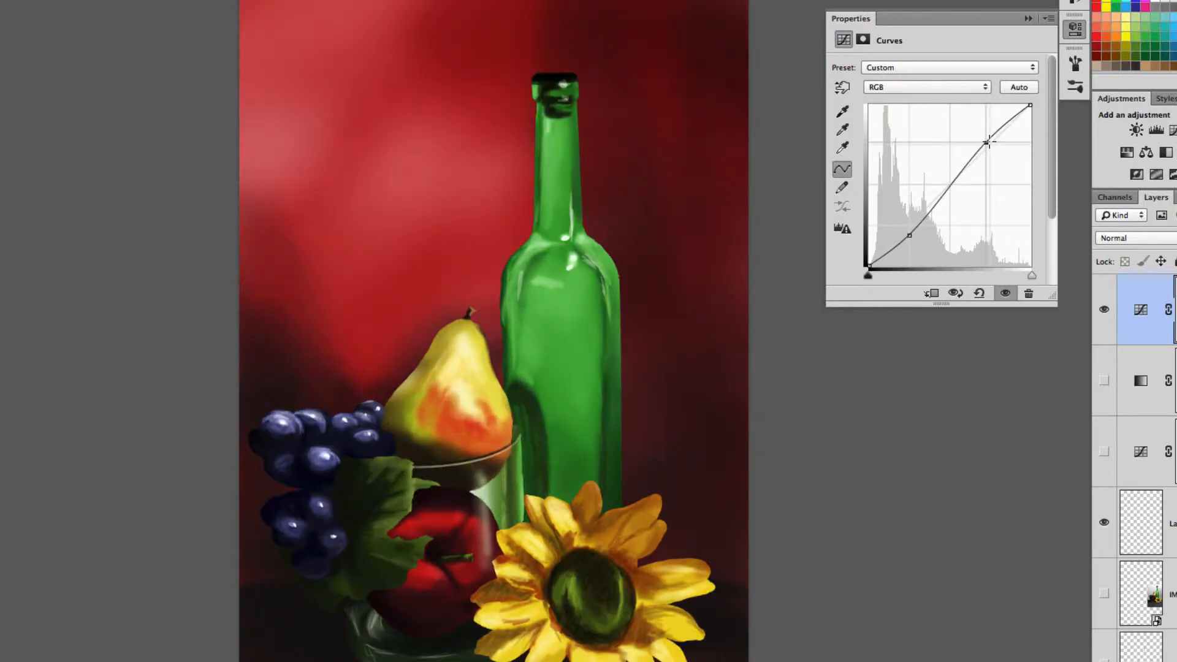
mouse_move(911, 235)
mouse_down()
mouse_move(927, 217)
mouse_move(903, 226)
mouse_move(914, 228)
mouse_move(885, 262)
mouse_move(898, 252)
mouse_up()
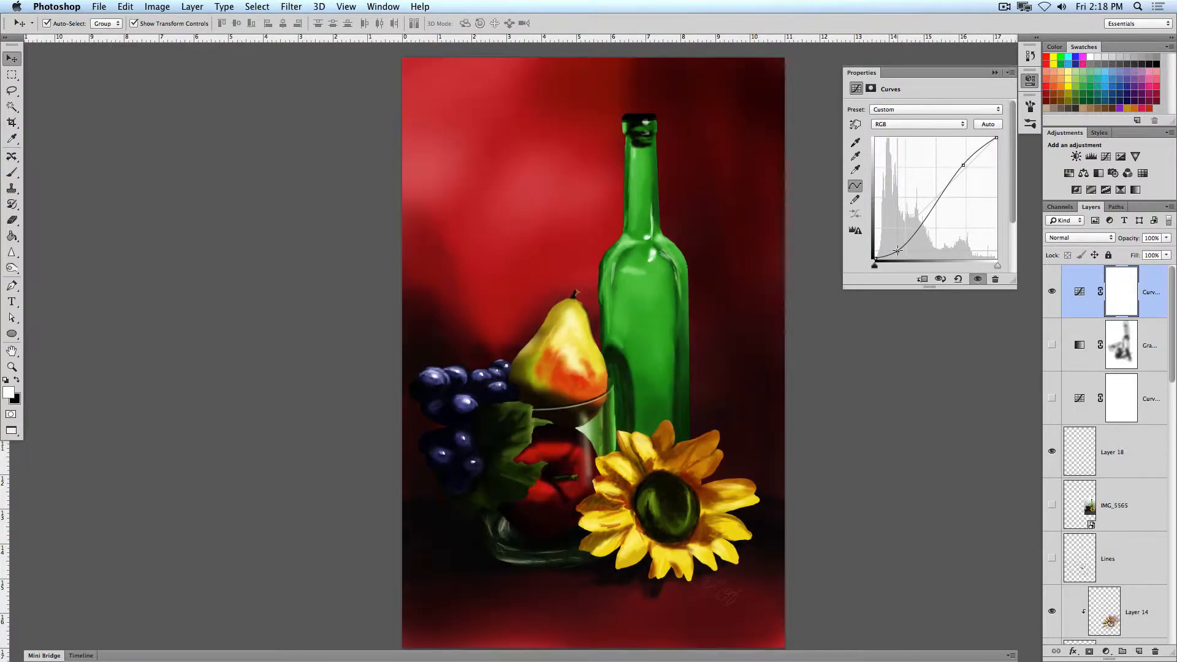
drag(961, 163, 959, 160)
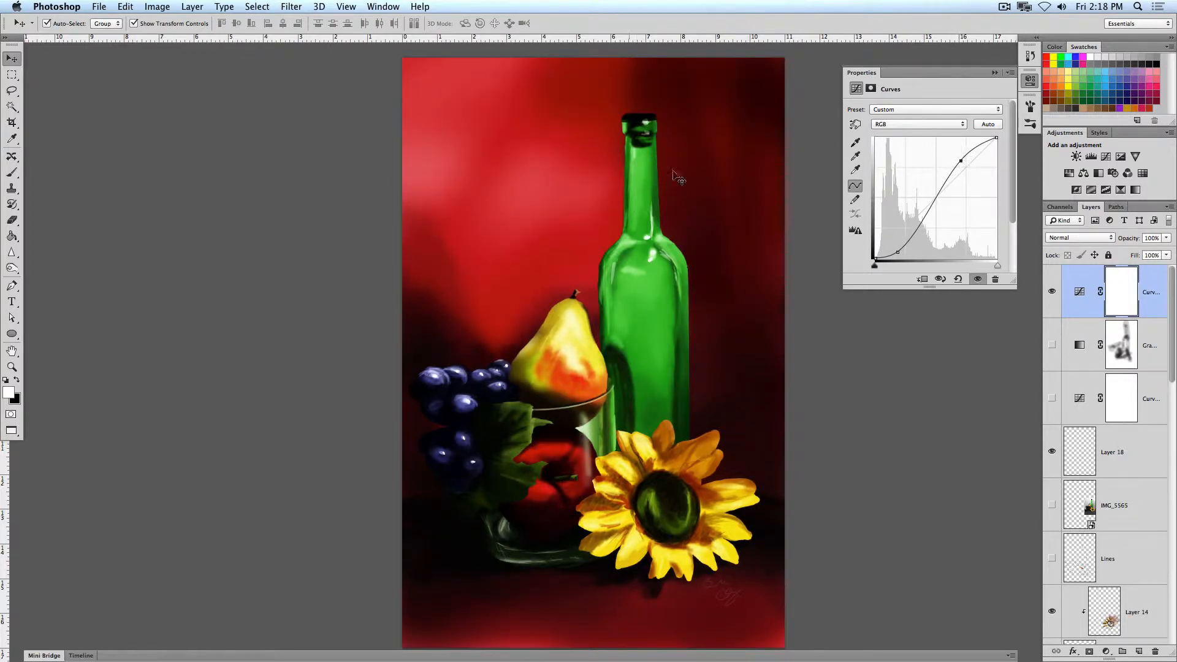
drag(961, 160, 966, 164)
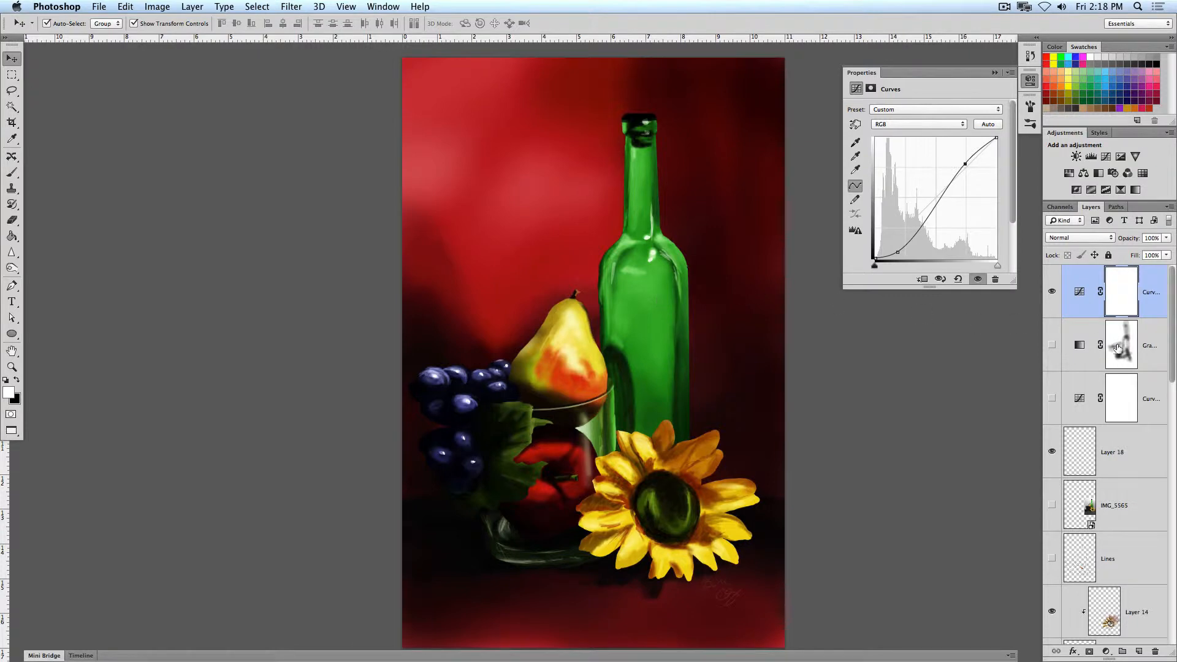
Hide the new Curves layer and show the gradient map layer and the original Curves layer beneath it.
click(1052, 346)
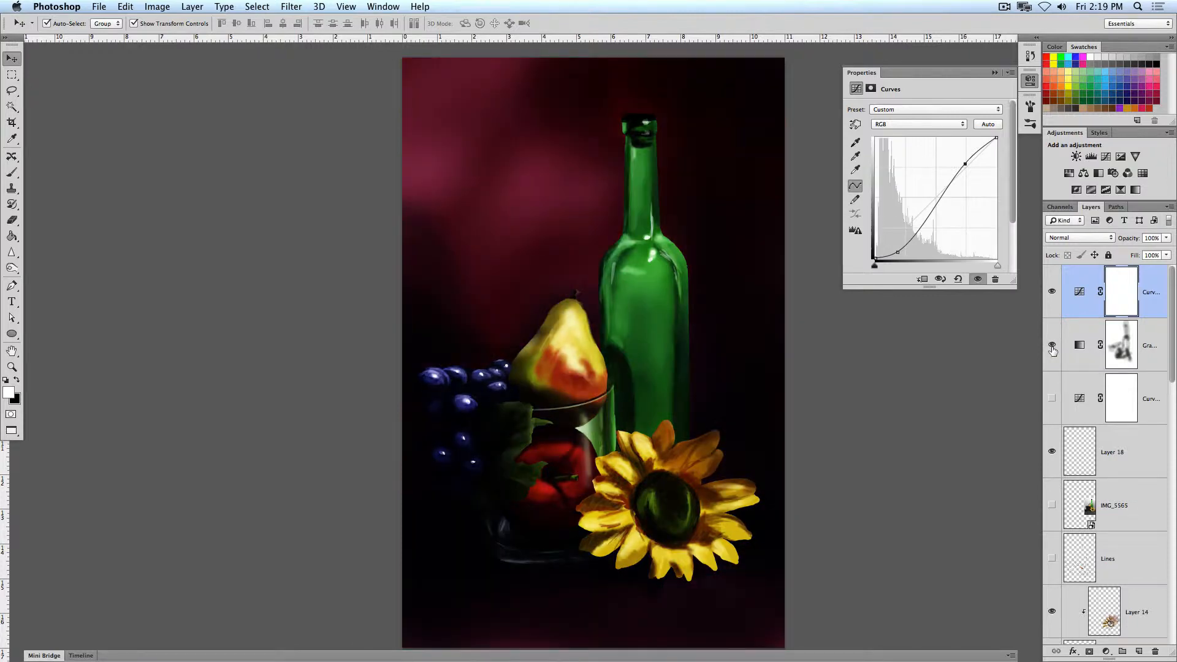
click(1052, 292)
click(1052, 399)
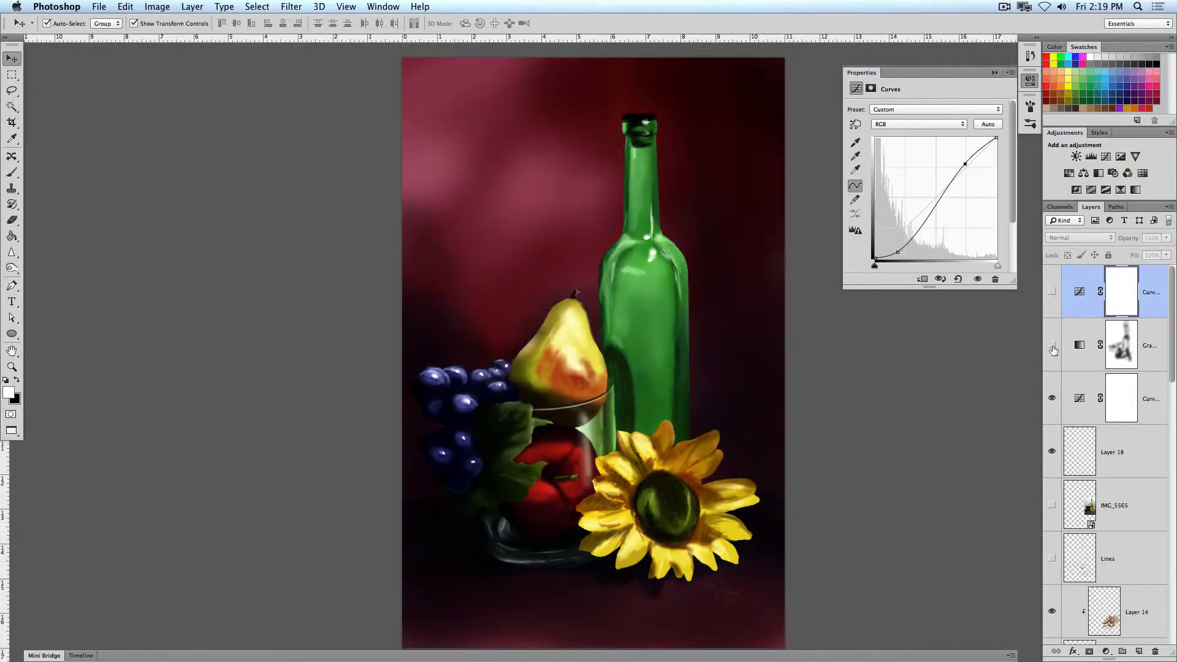
Compare the painting with and without the masked gradient map layer, leaving that layer hidden.
click(1052, 347)
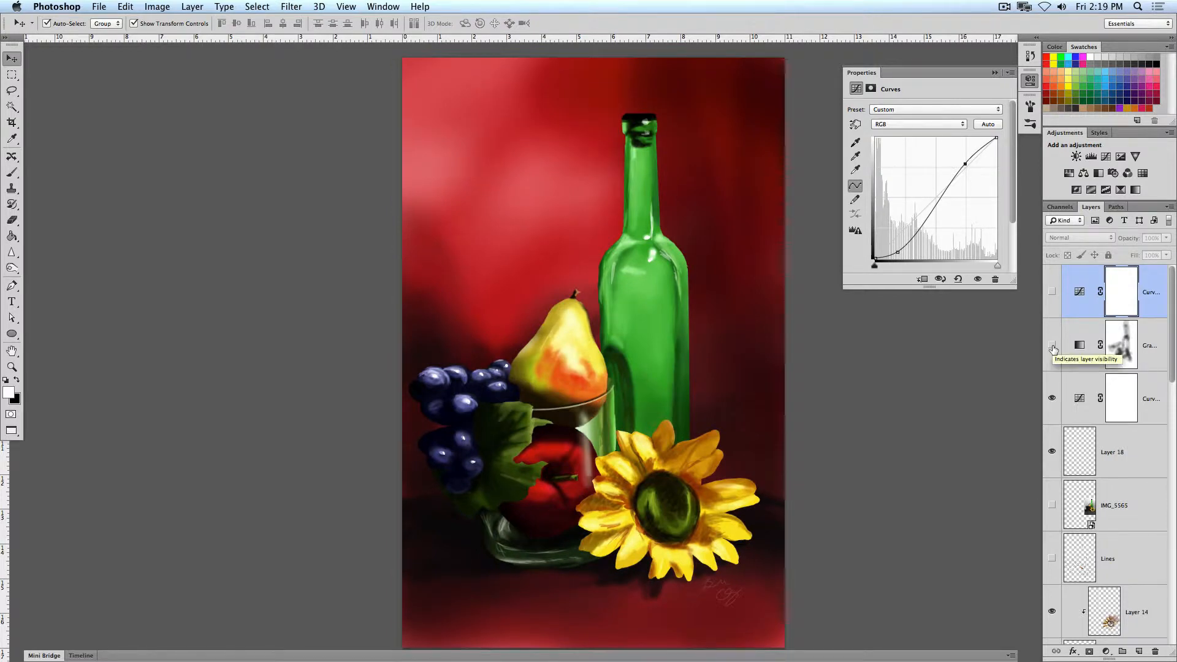
click(1052, 347)
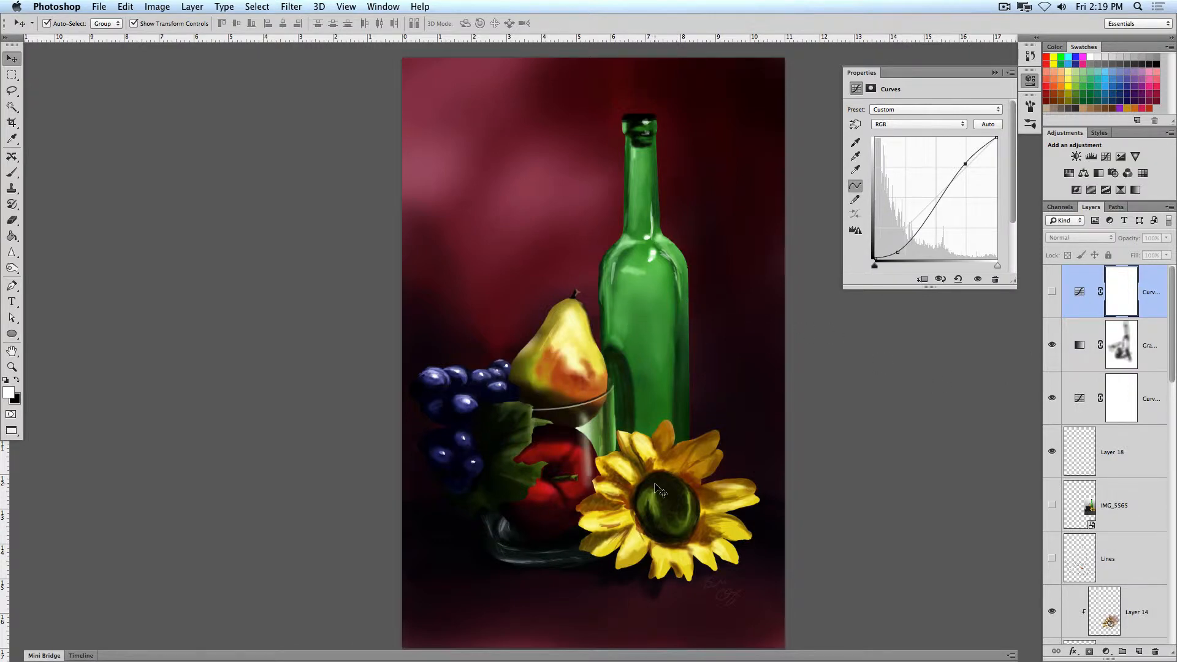
click(1054, 351)
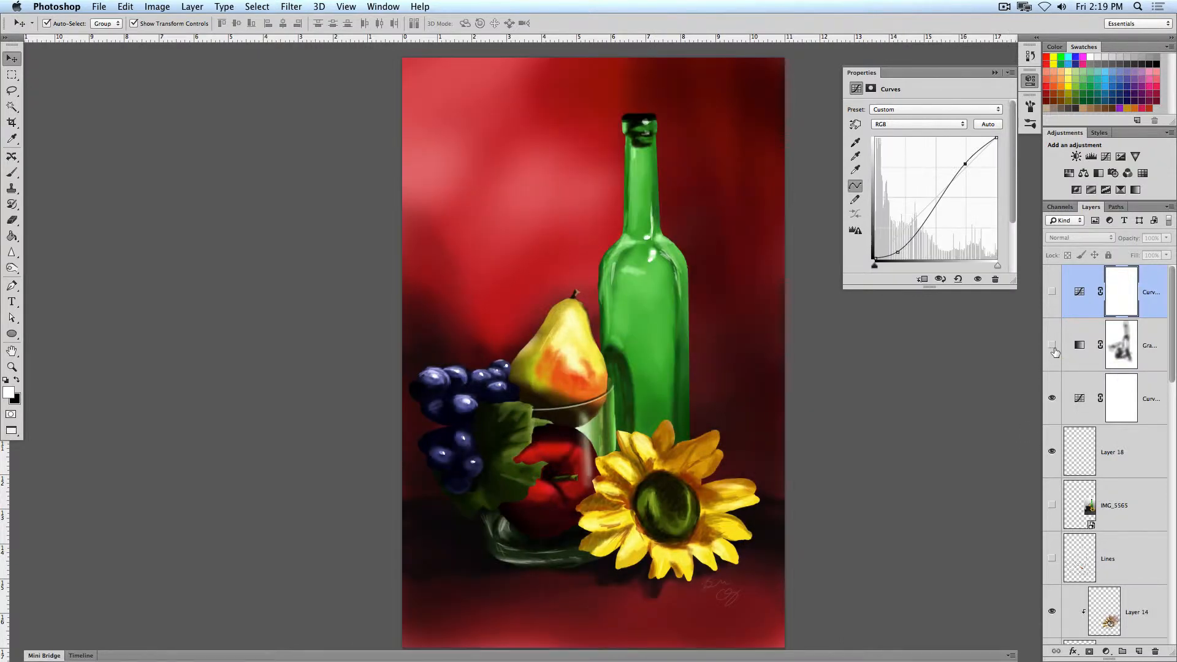
click(1054, 350)
click(1054, 351)
click(1053, 347)
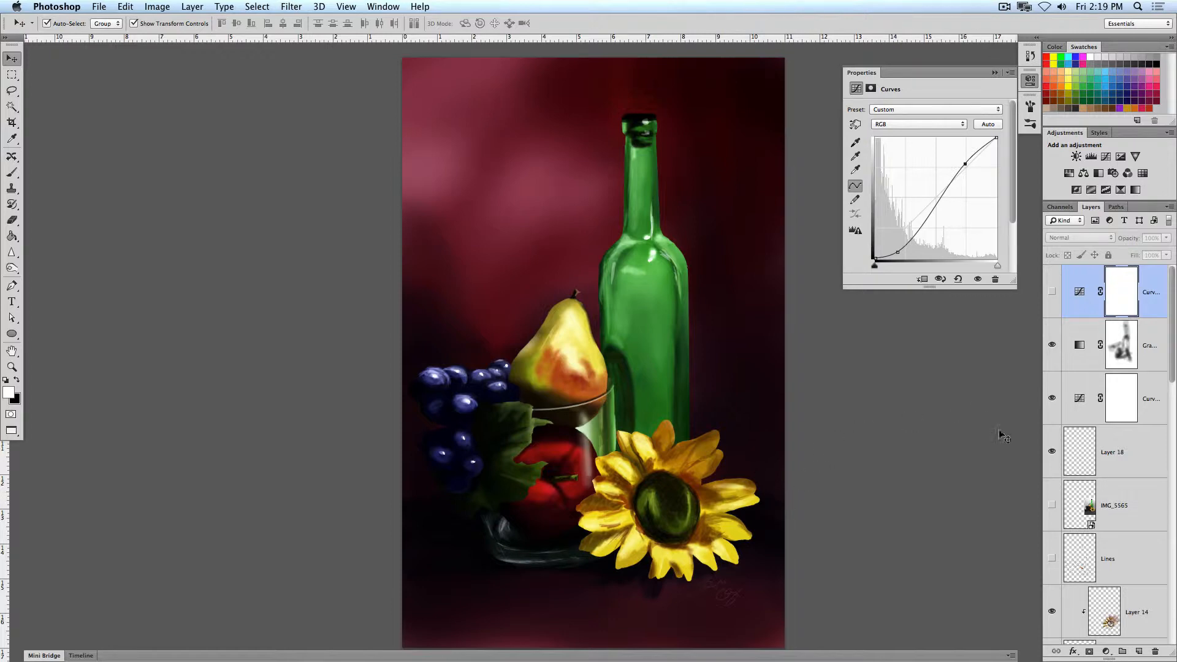
click(1052, 347)
Add a Gradient Map adjustment layer directly above the original Curves layer and set its gradient's end color to white.
click(1151, 397)
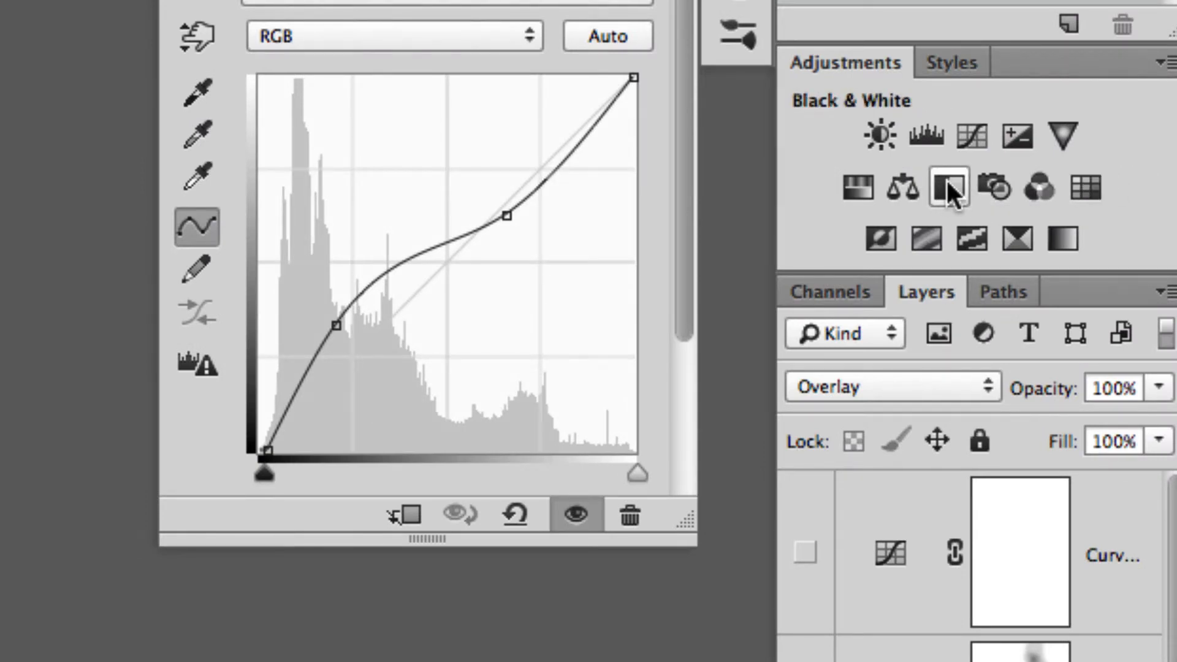
click(1066, 236)
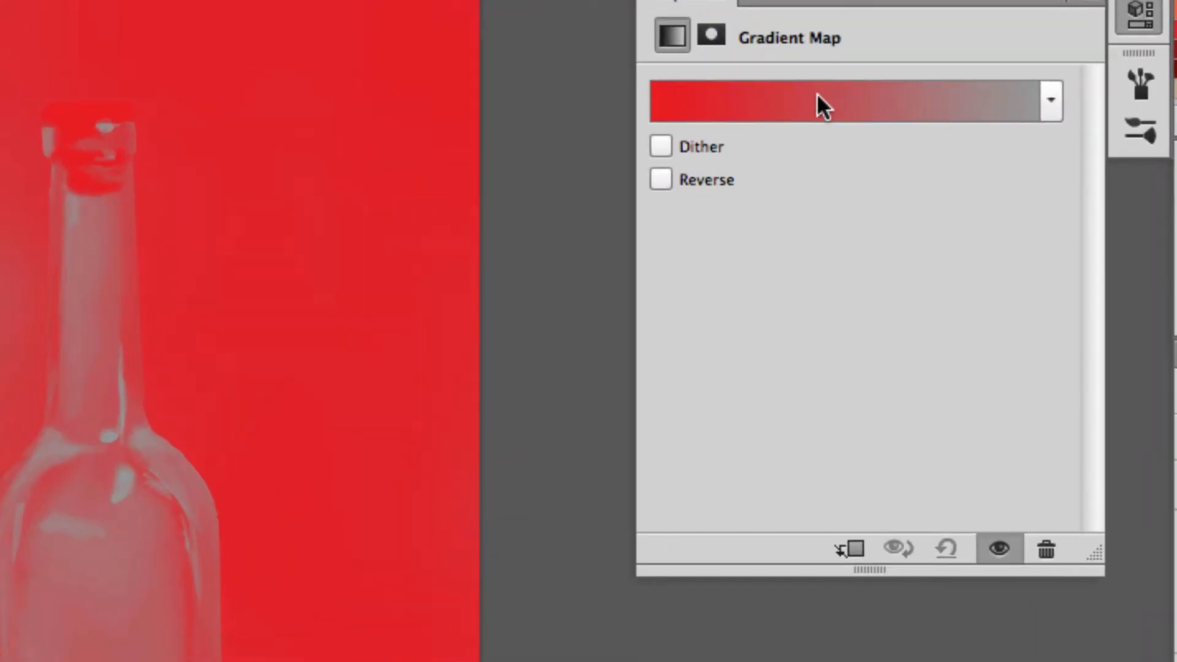
click(840, 101)
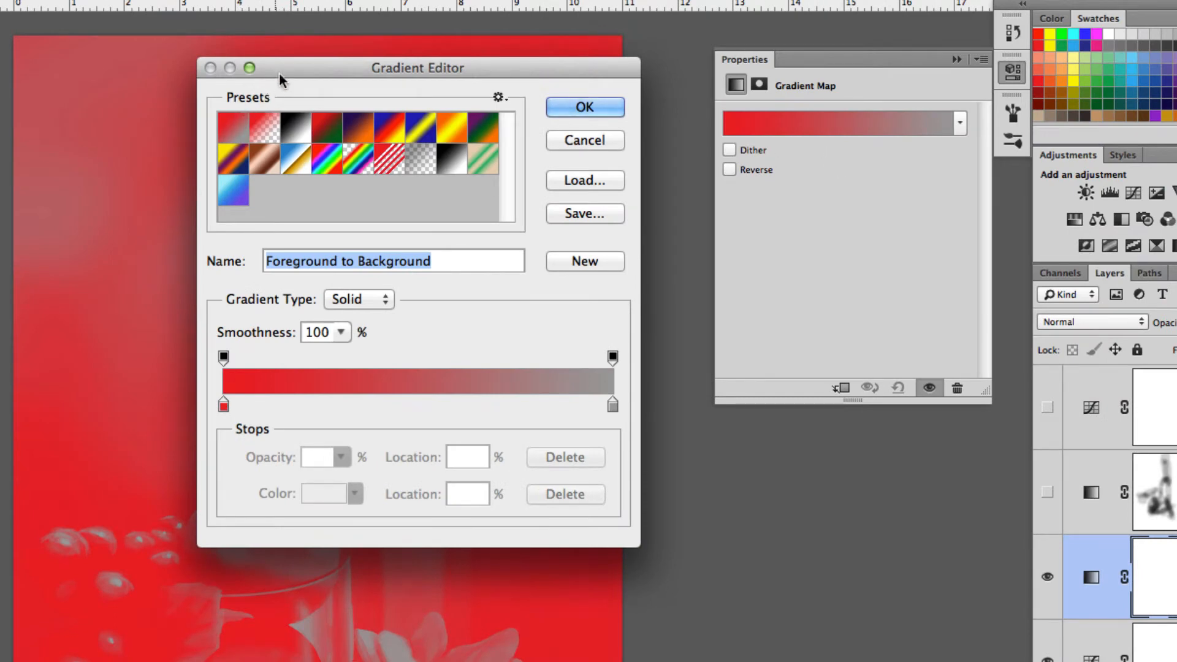
drag(279, 72, 697, 72)
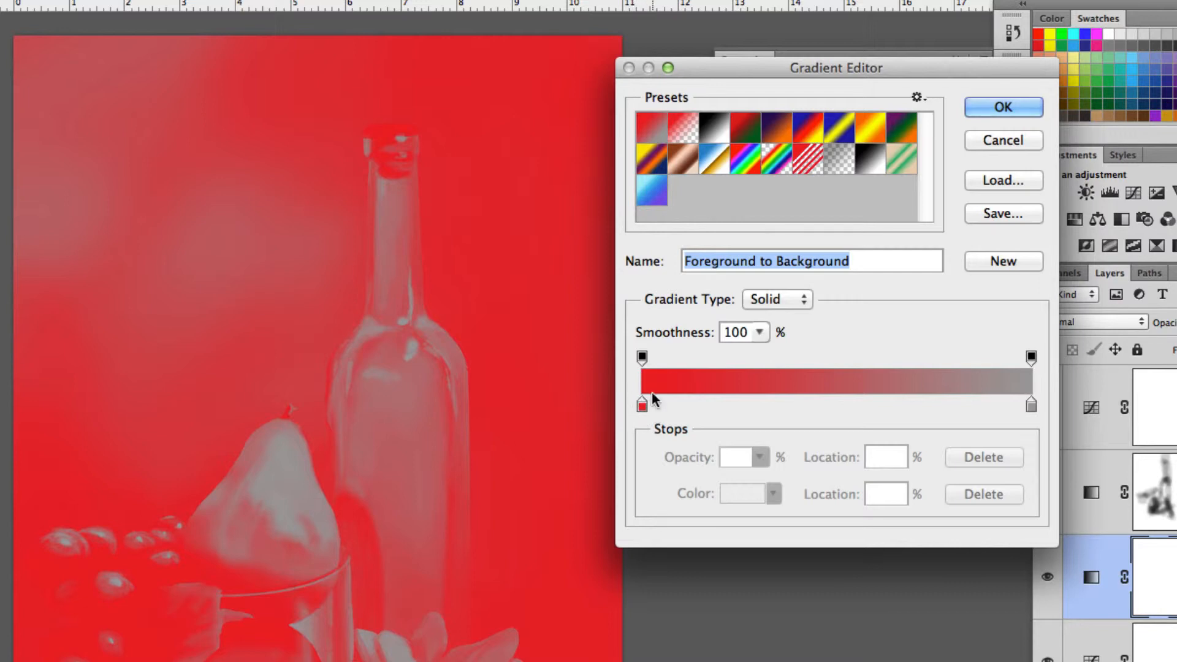
double_click(1031, 406)
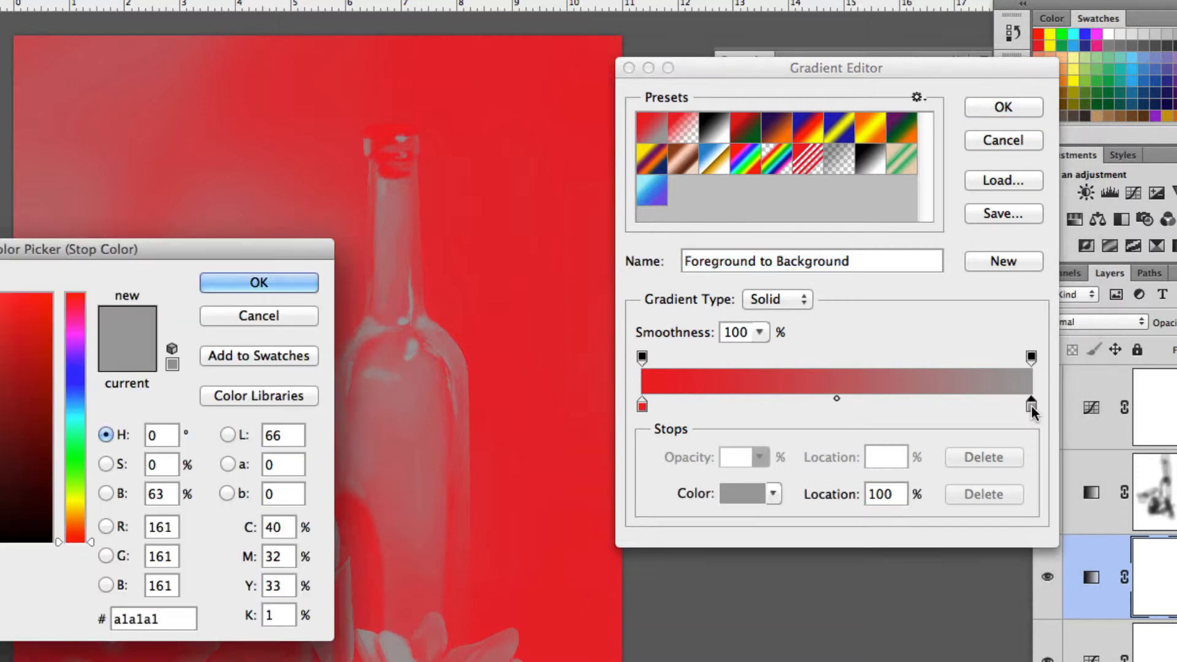
drag(207, 241, 698, 218)
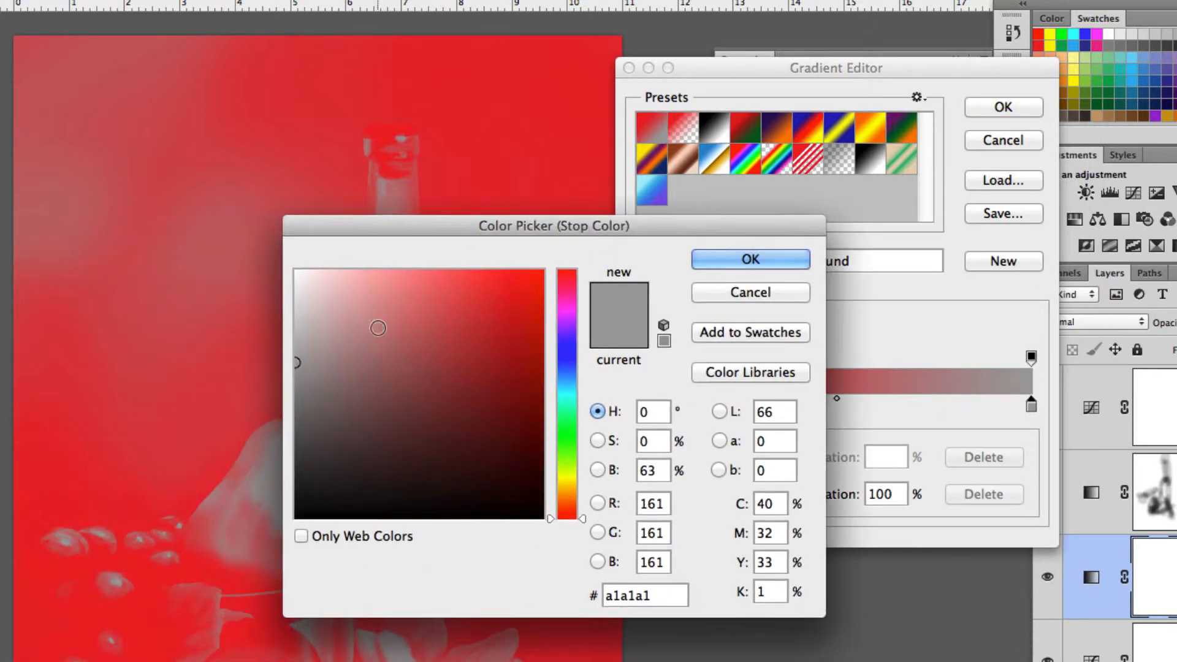
click(297, 272)
click(782, 263)
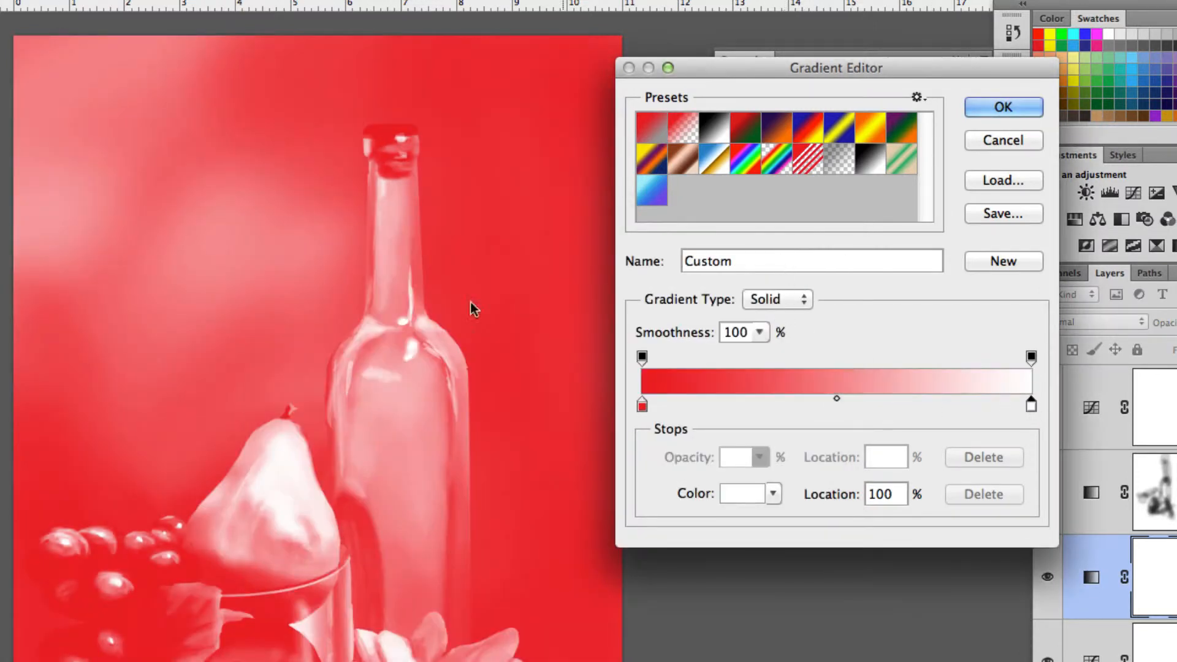
Accept the red-to-white gradient and set the new gradient map layer's blend mode to Multiply.
mouse_move(642, 406)
mouse_down()
mouse_move(766, 407)
mouse_move(643, 406)
mouse_up()
mouse_move(1031, 407)
mouse_down()
mouse_move(957, 406)
mouse_move(1031, 405)
mouse_up()
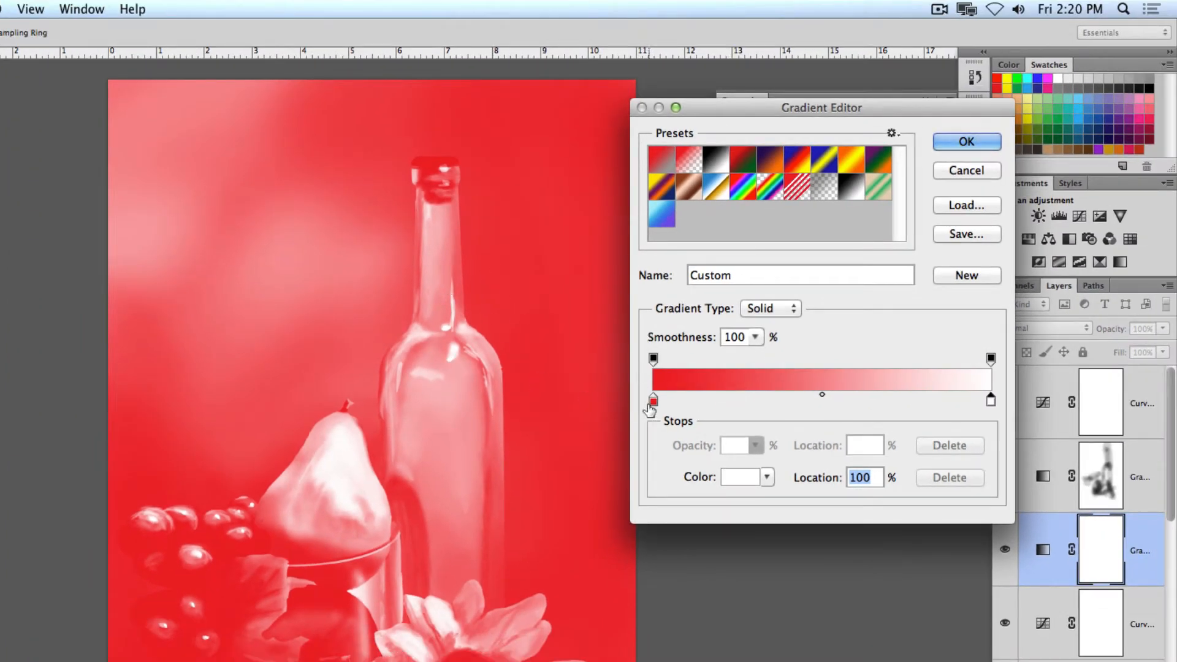
mouse_move(653, 402)
mouse_down()
mouse_move(669, 402)
mouse_move(654, 403)
mouse_up()
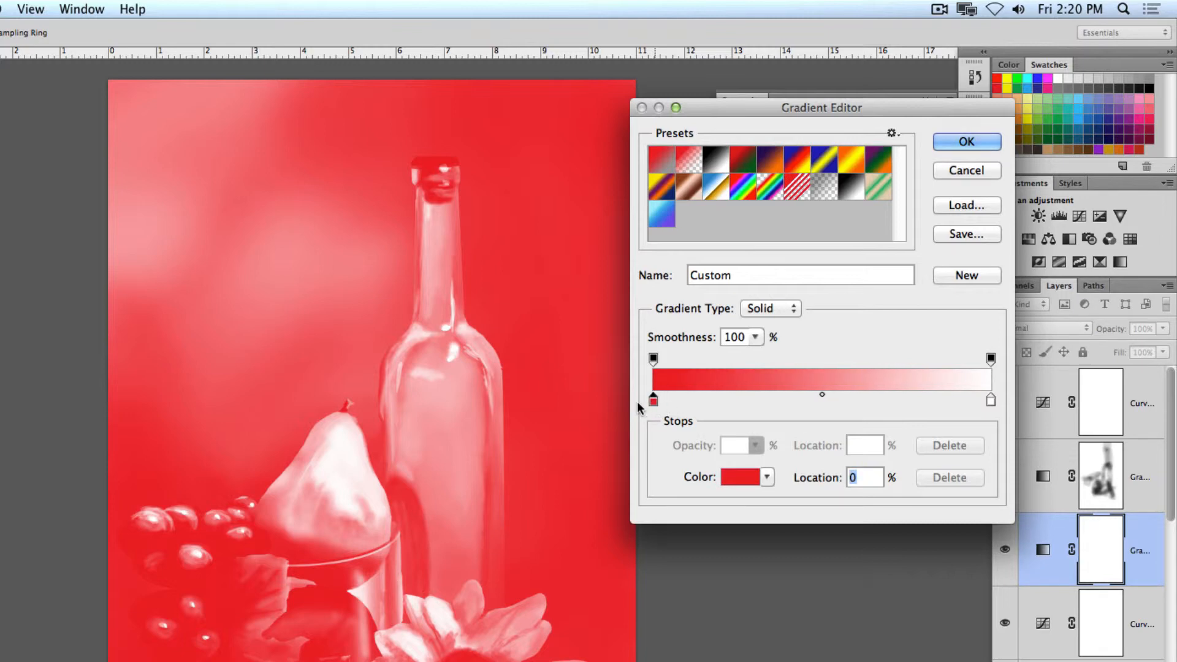
click(967, 142)
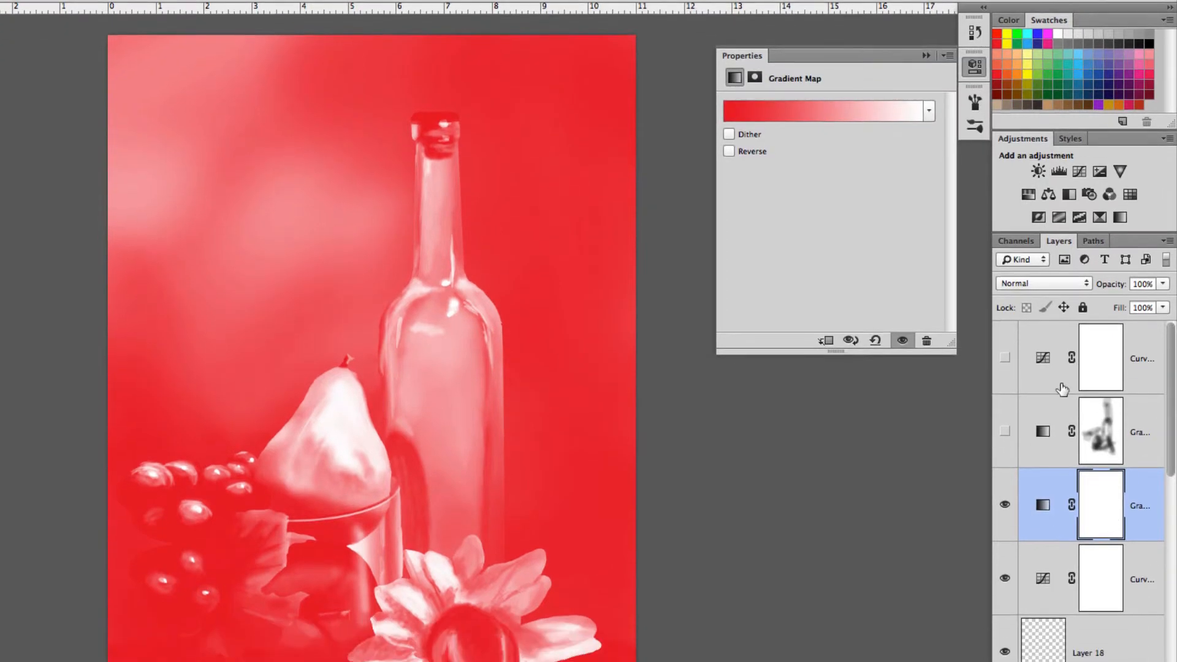
click(1066, 426)
click(1052, 489)
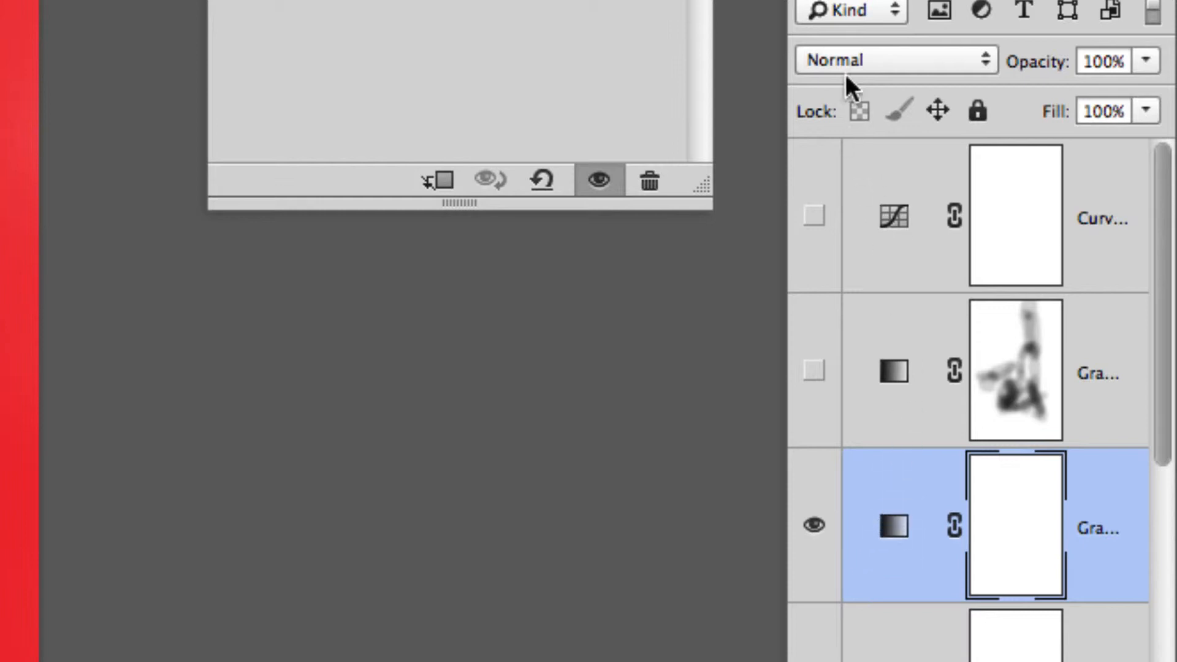
click(858, 63)
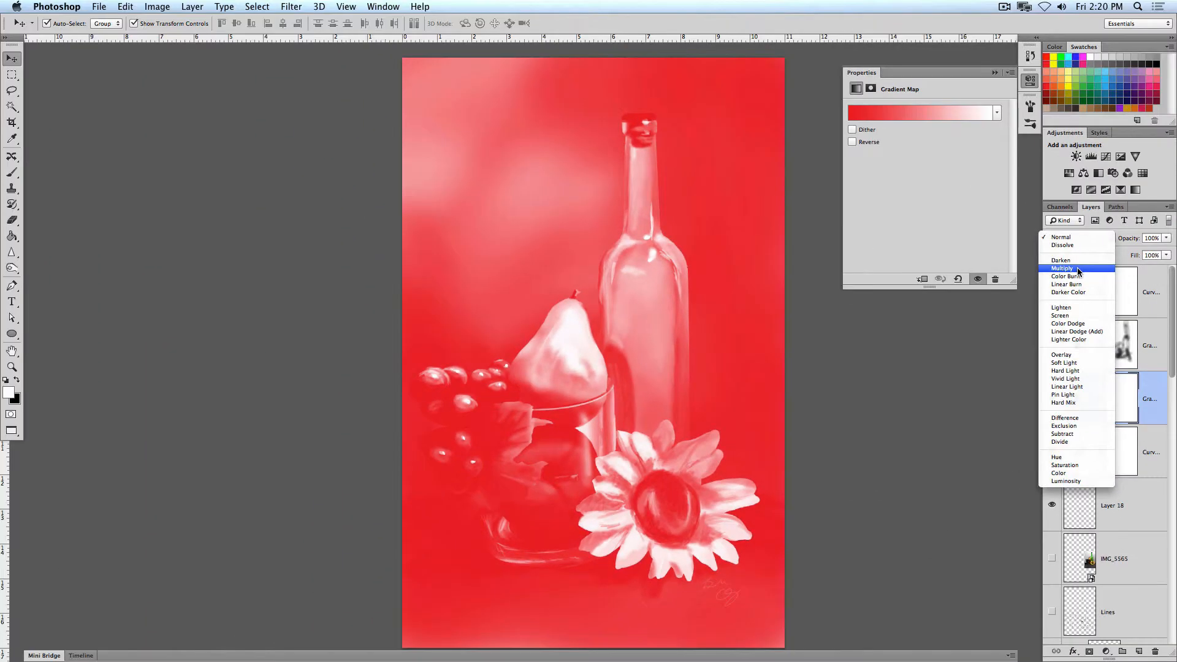
click(1071, 241)
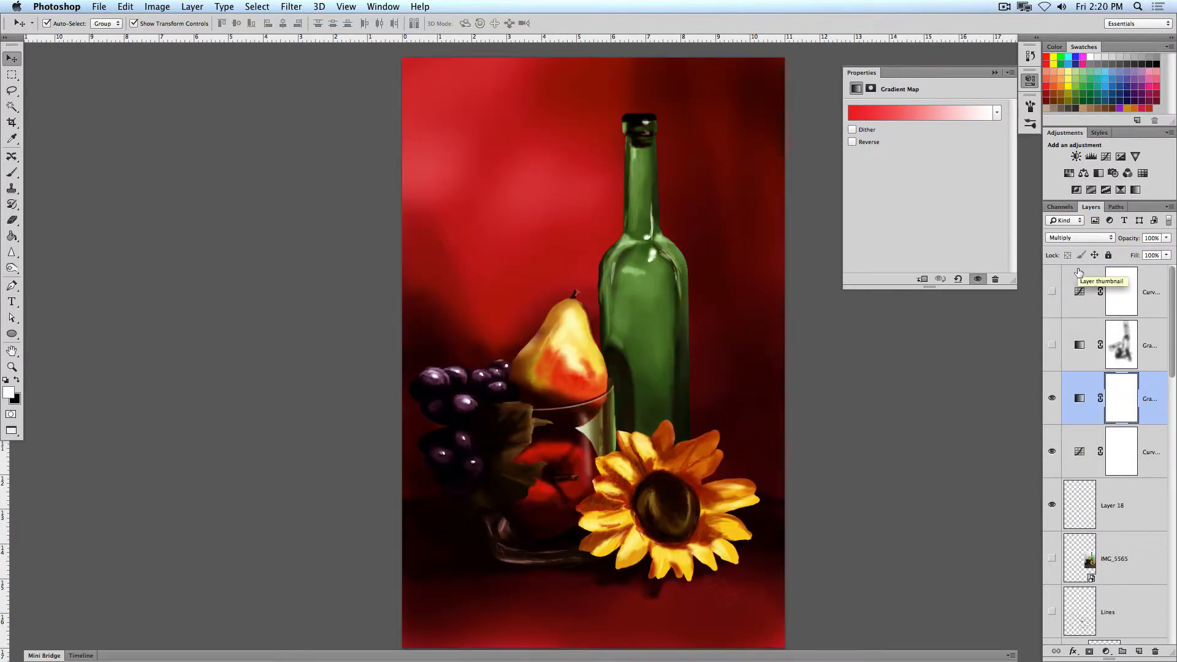
Compare the painting with the red-to-white gradient map and with the masked gradient map, leaving both layers hidden.
click(1051, 400)
click(1052, 400)
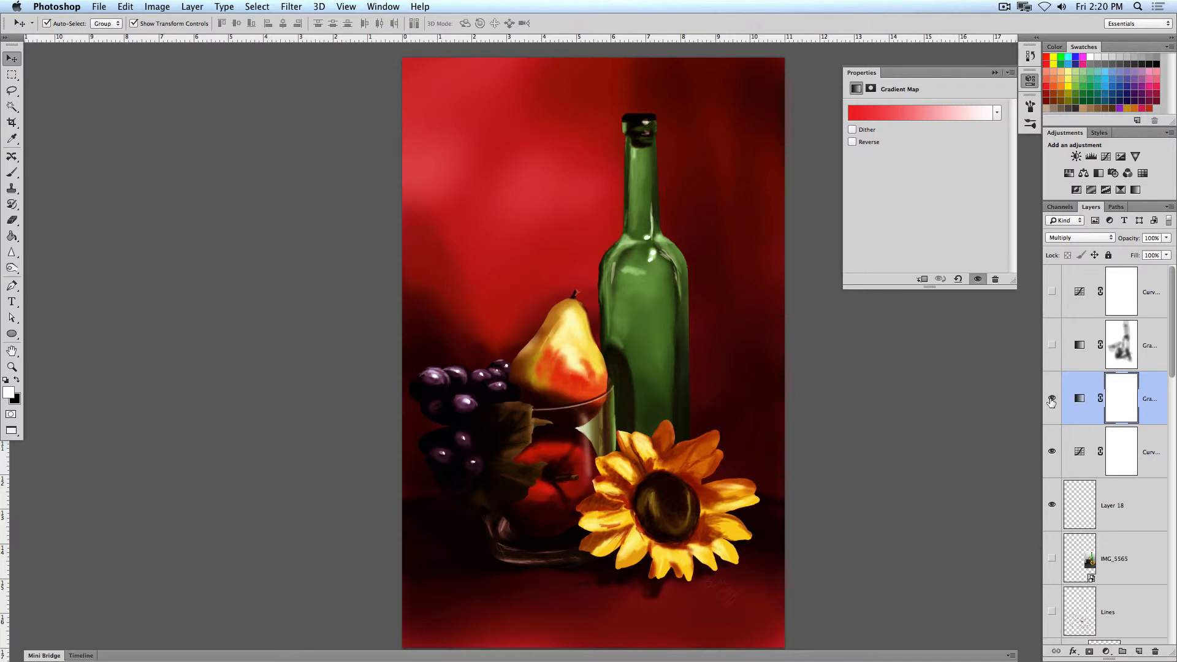
click(1051, 400)
click(1052, 345)
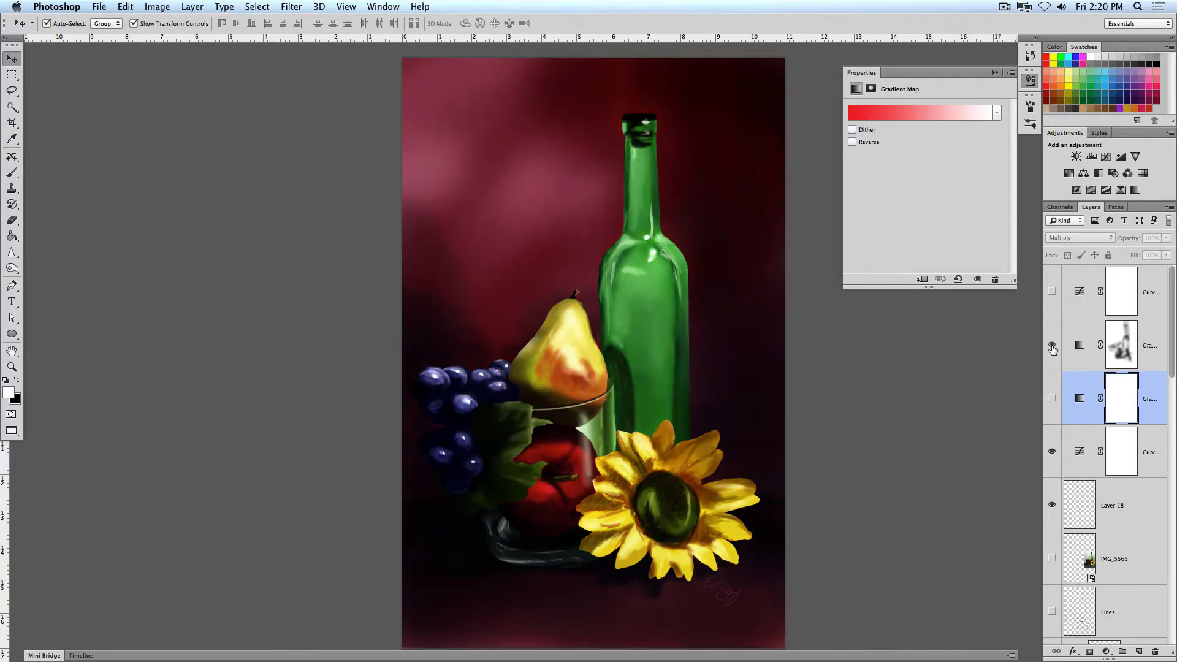
click(1052, 345)
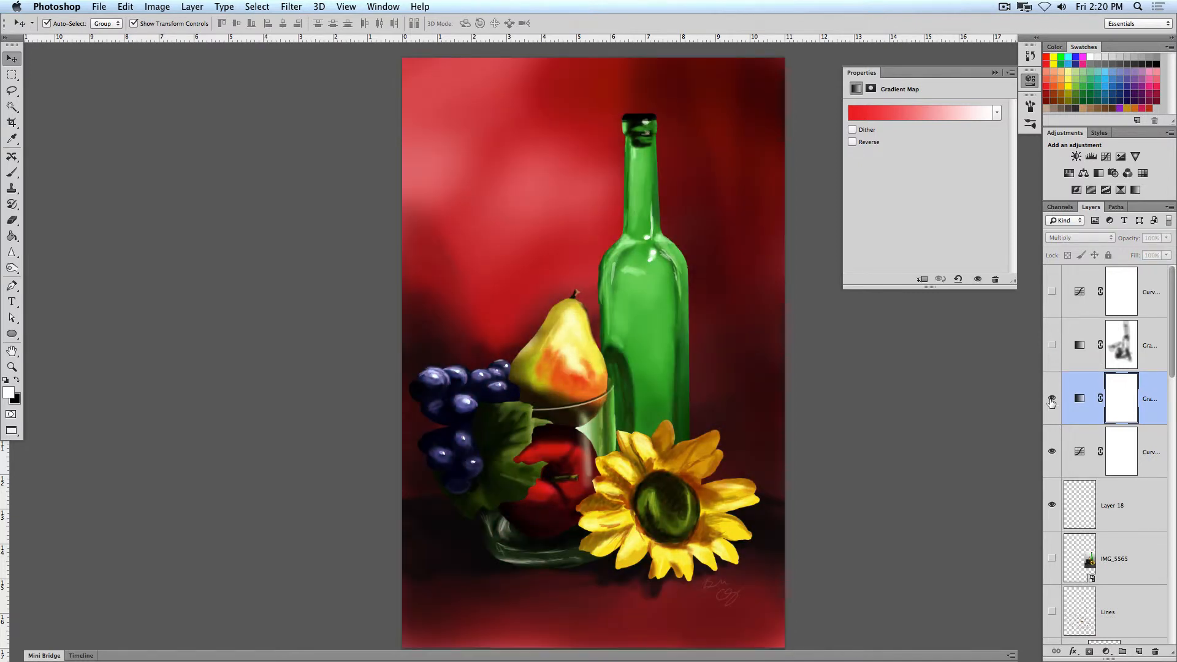
click(1051, 400)
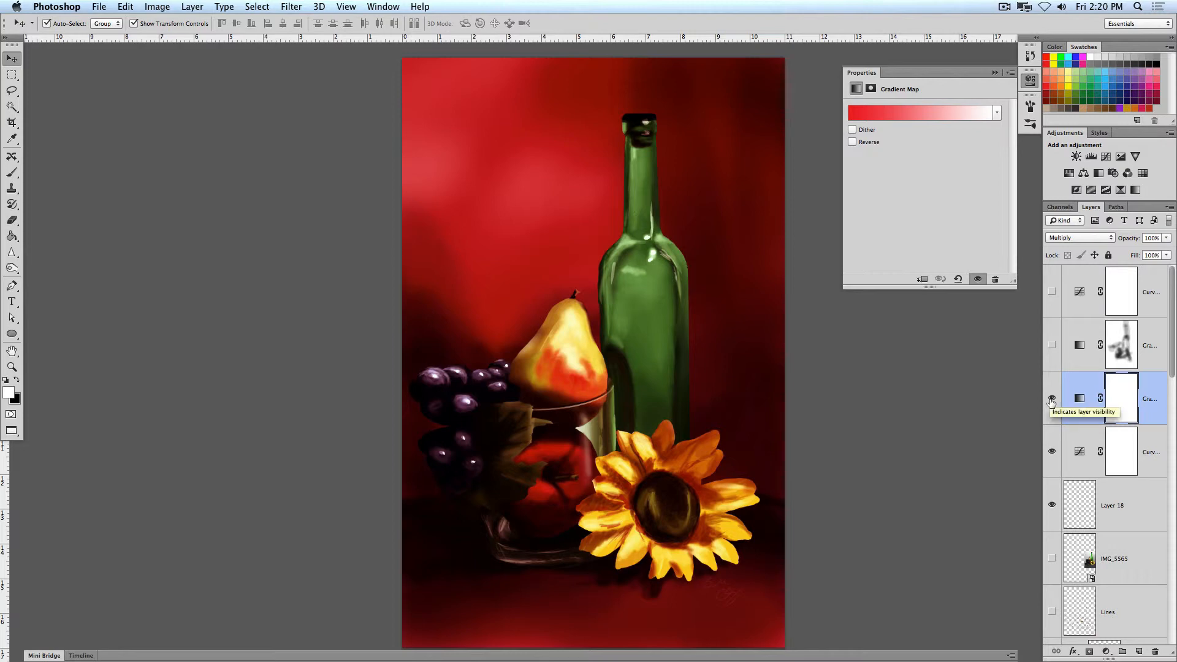
click(1051, 400)
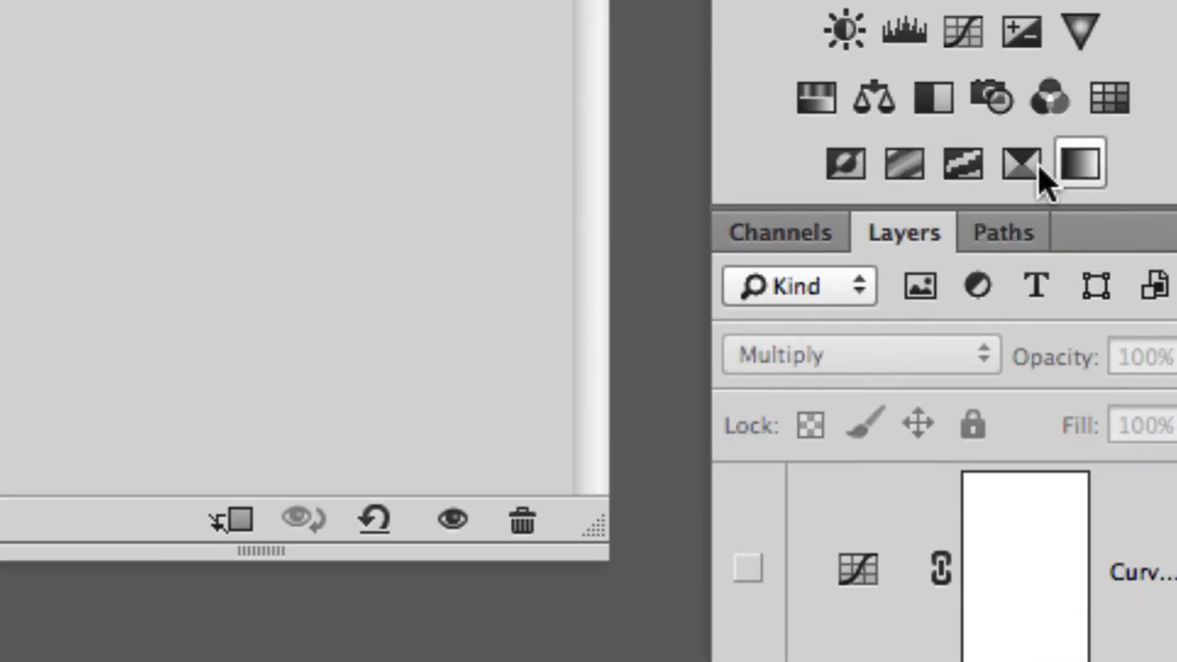
Add another Gradient Map adjustment layer with the Blue, Red, Yellow preset and set its blend mode to Multiply.
click(1080, 171)
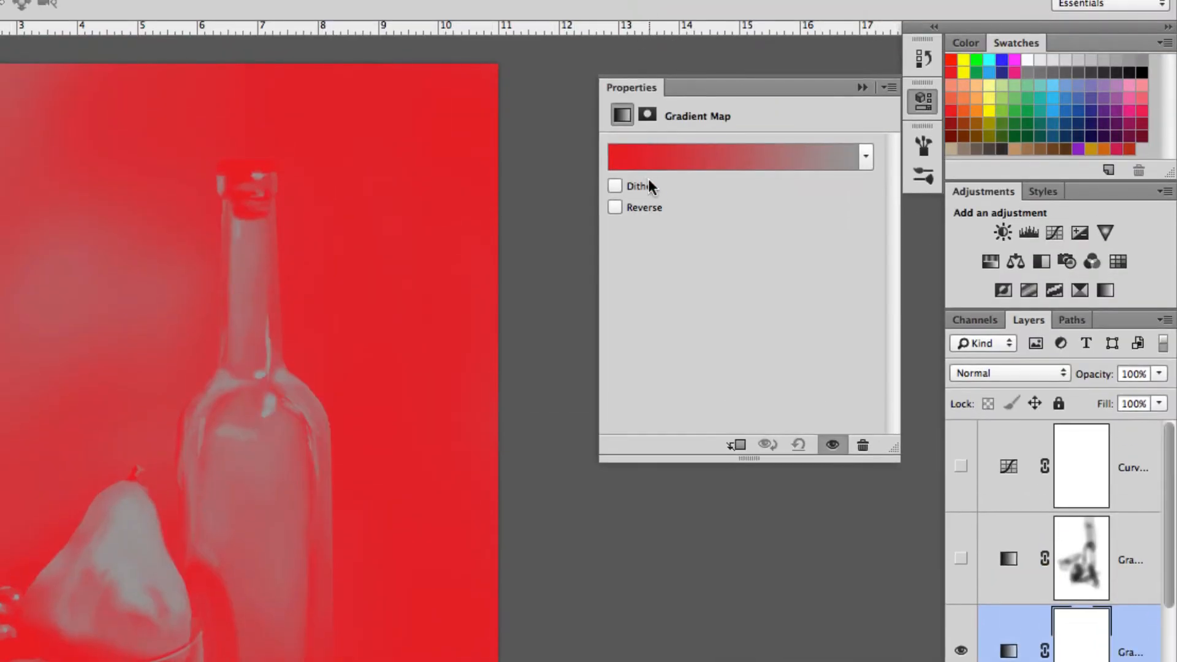
click(645, 162)
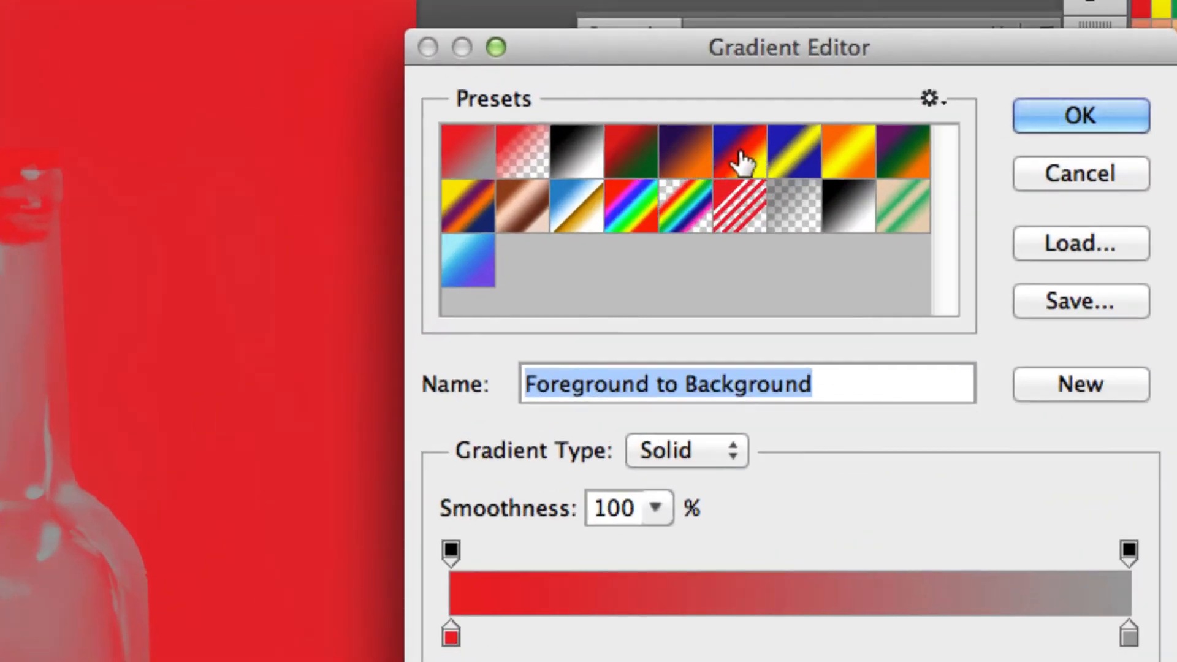
click(740, 160)
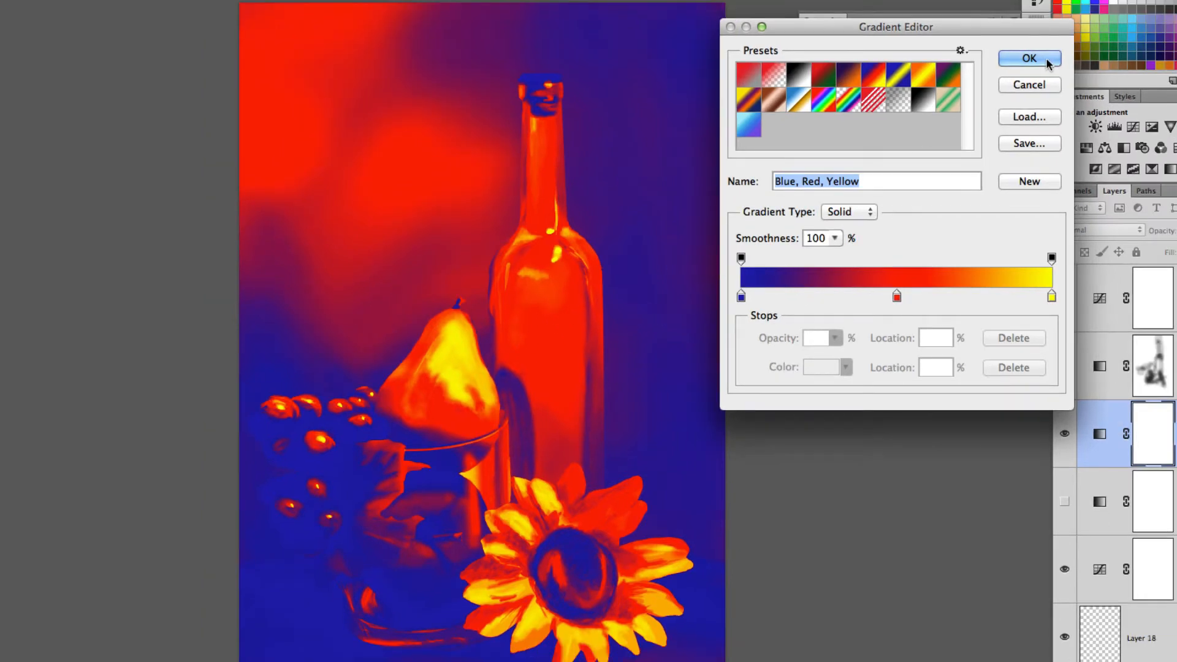
click(1029, 59)
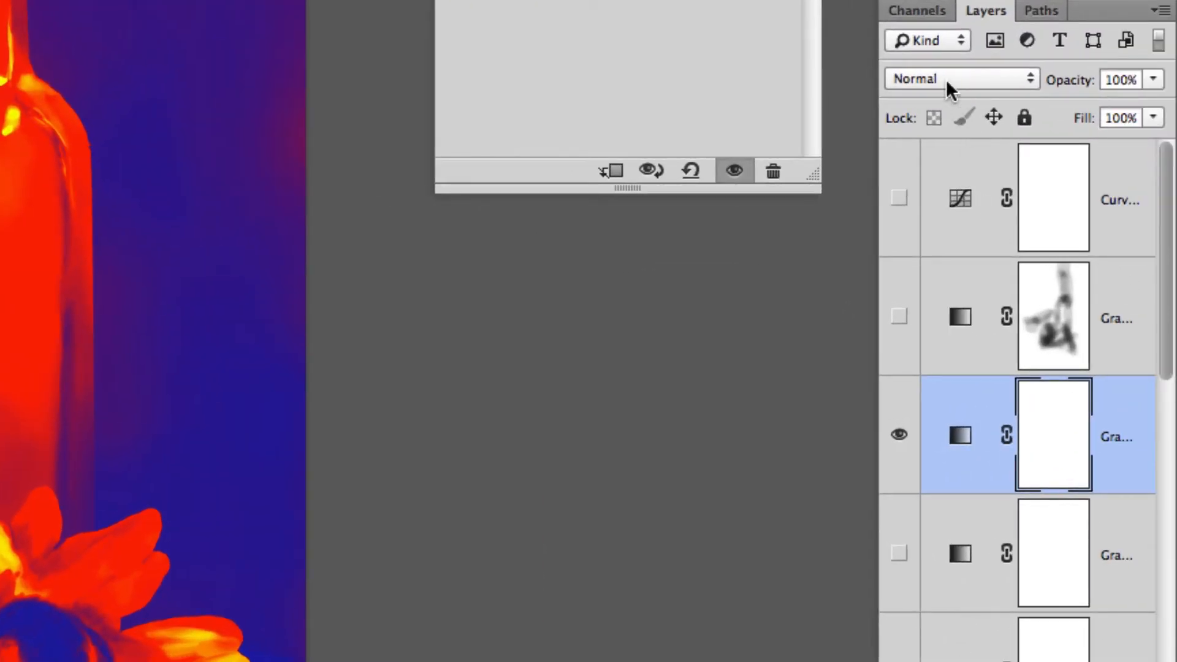
click(1011, 78)
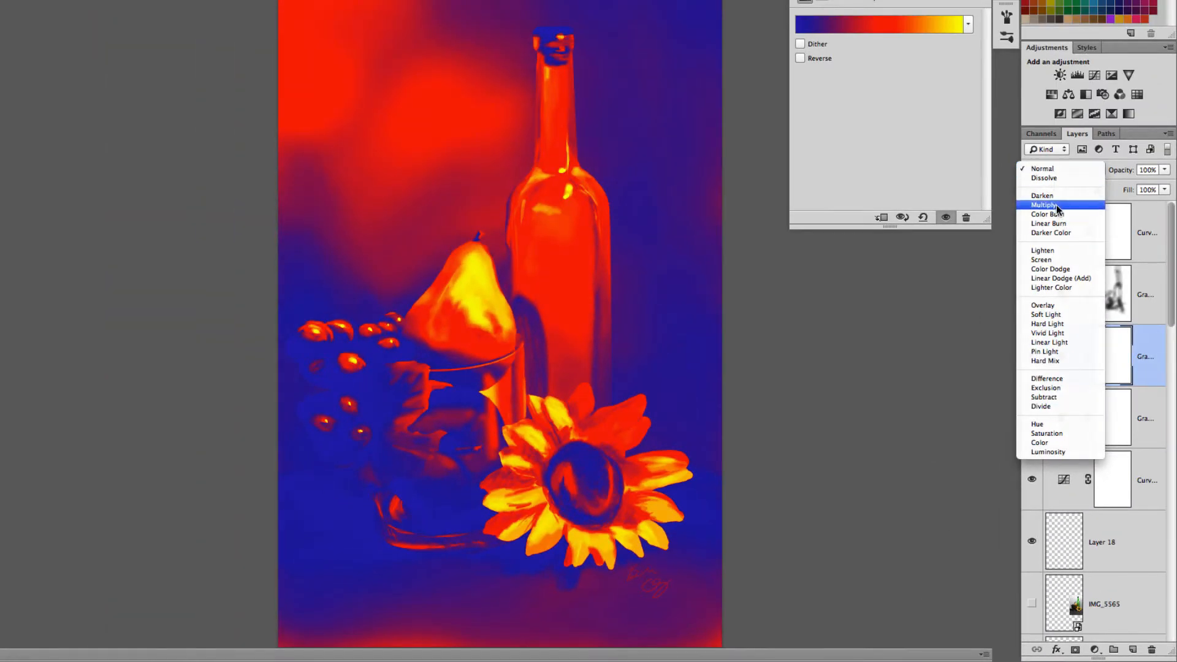
click(1057, 204)
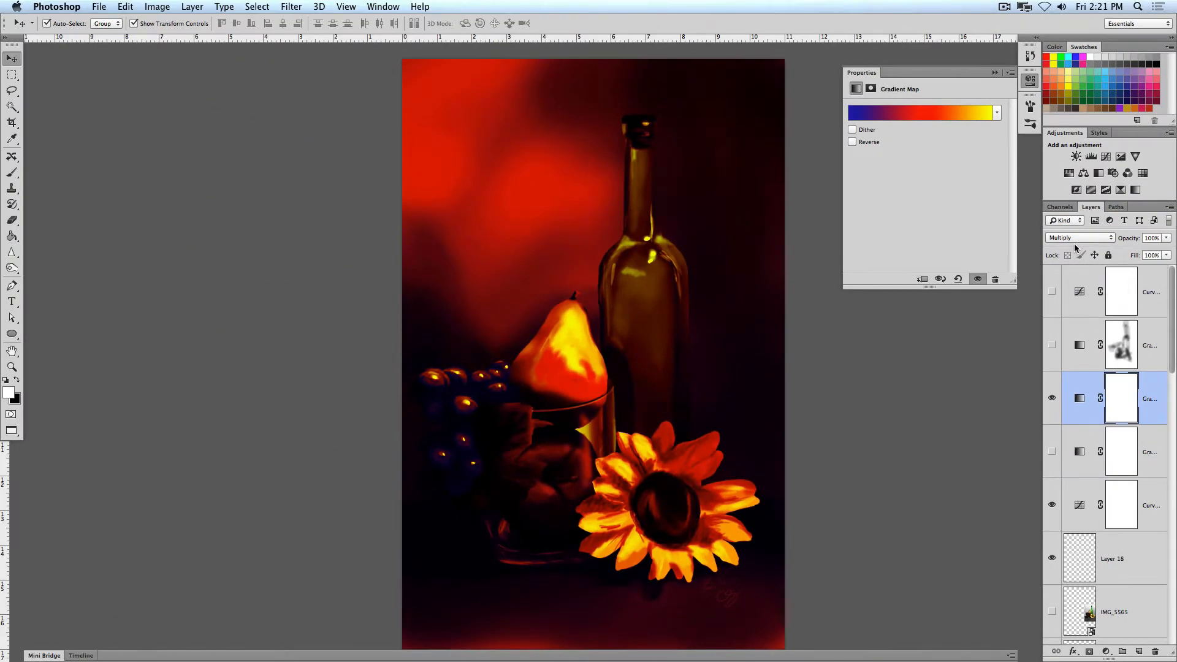
Try the Screen, Color Dodge, Overlay and Hard Light blend modes on the blue-red-yellow gradient map layer.
click(1077, 240)
click(1077, 290)
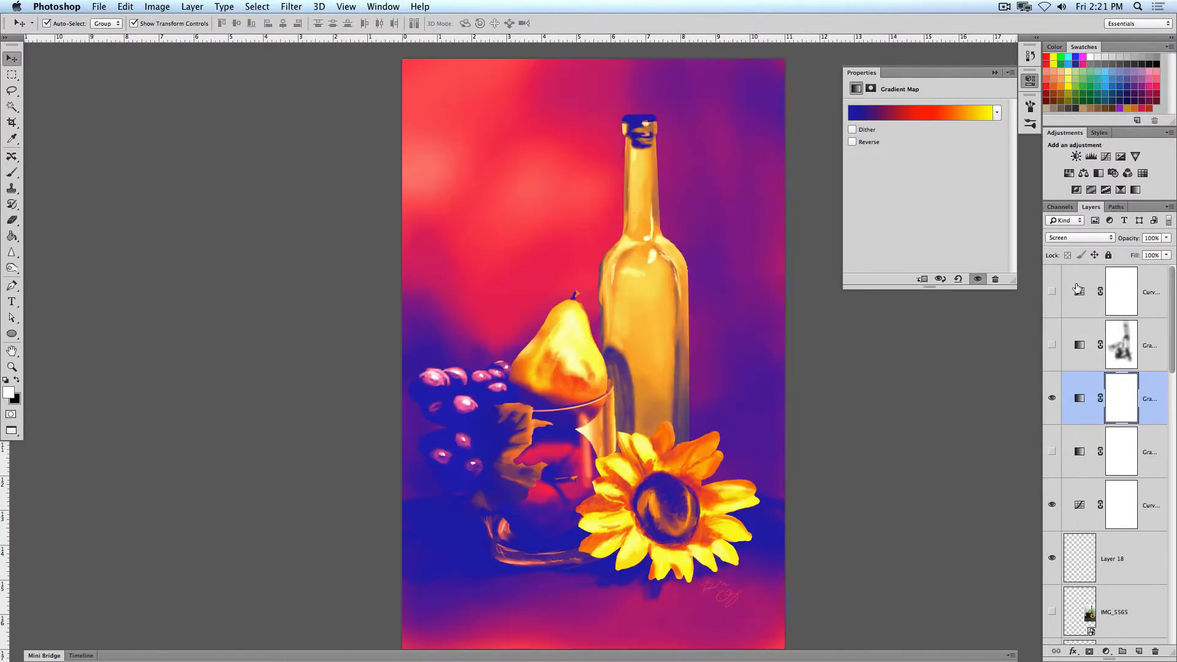
click(1082, 239)
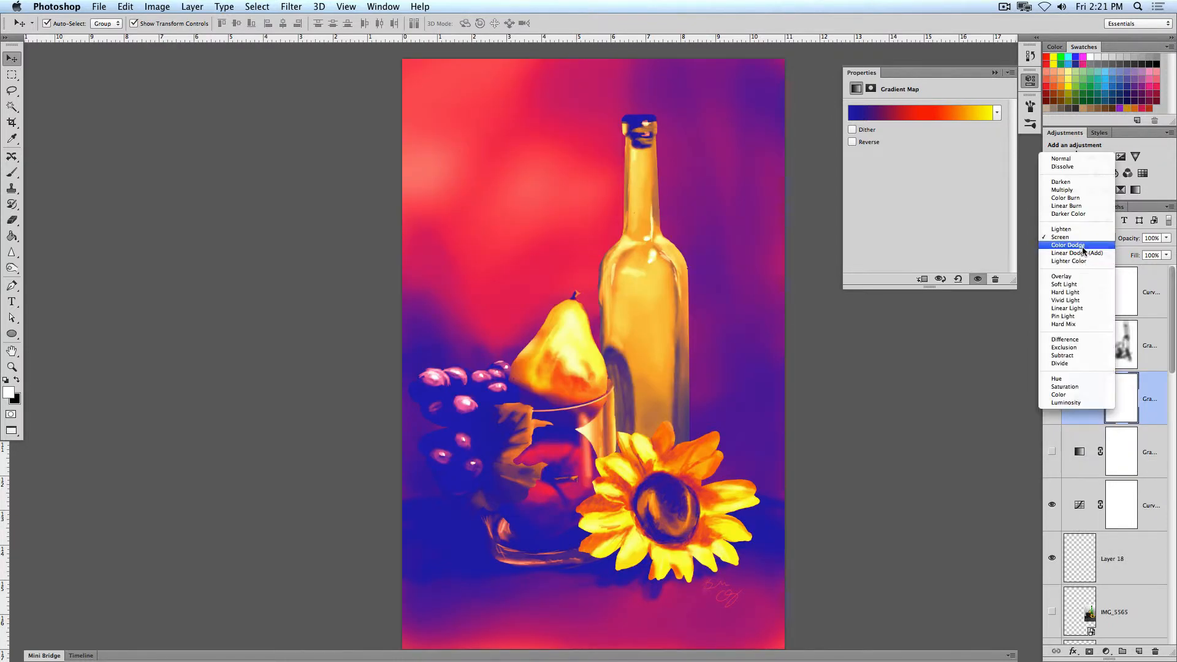
click(1083, 249)
click(1076, 241)
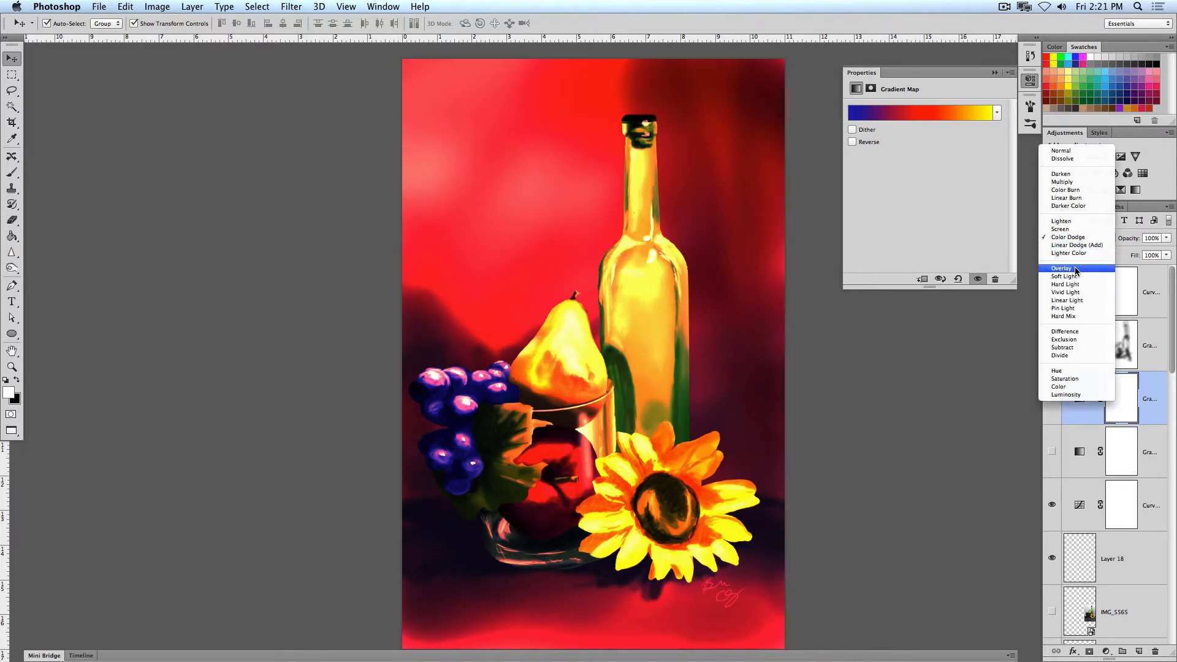
click(1074, 270)
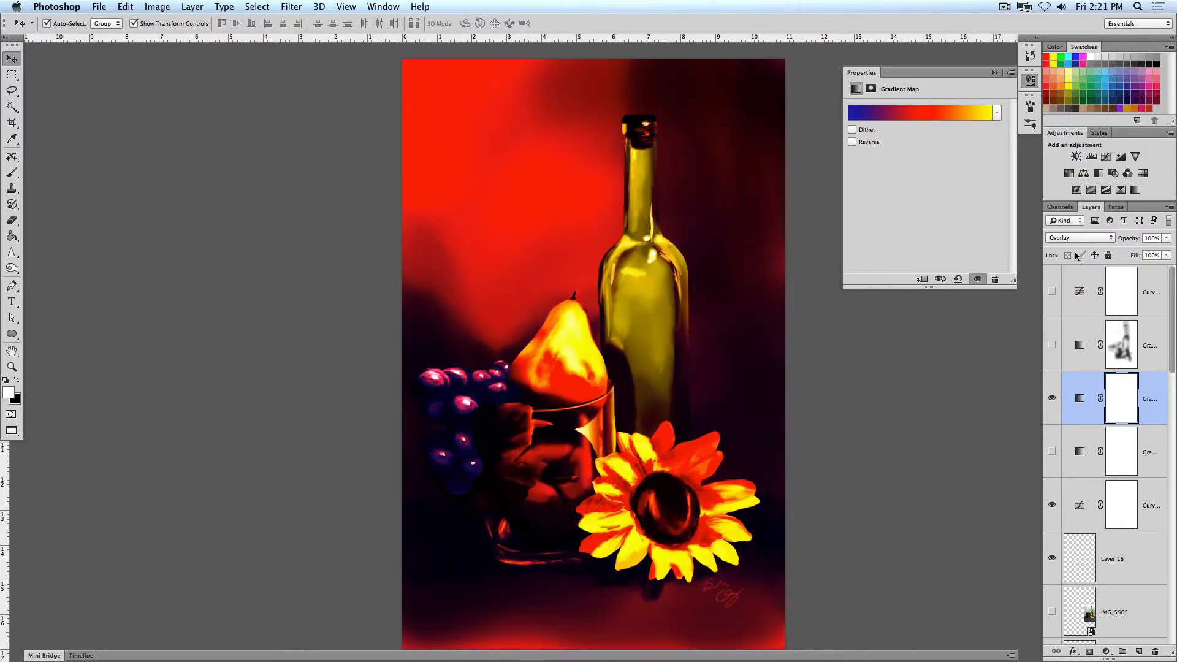
click(1071, 240)
click(1077, 256)
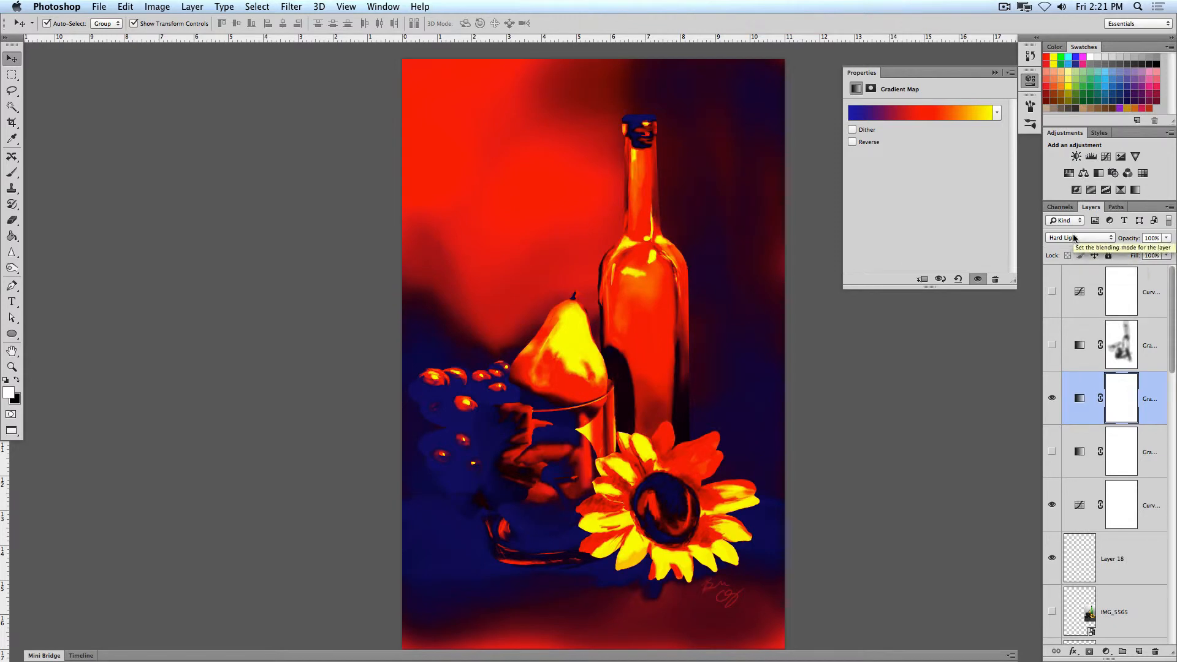
Try the Linear Light, Difference and Color blend modes on the blue-red-yellow gradient map layer.
click(1077, 239)
click(1079, 254)
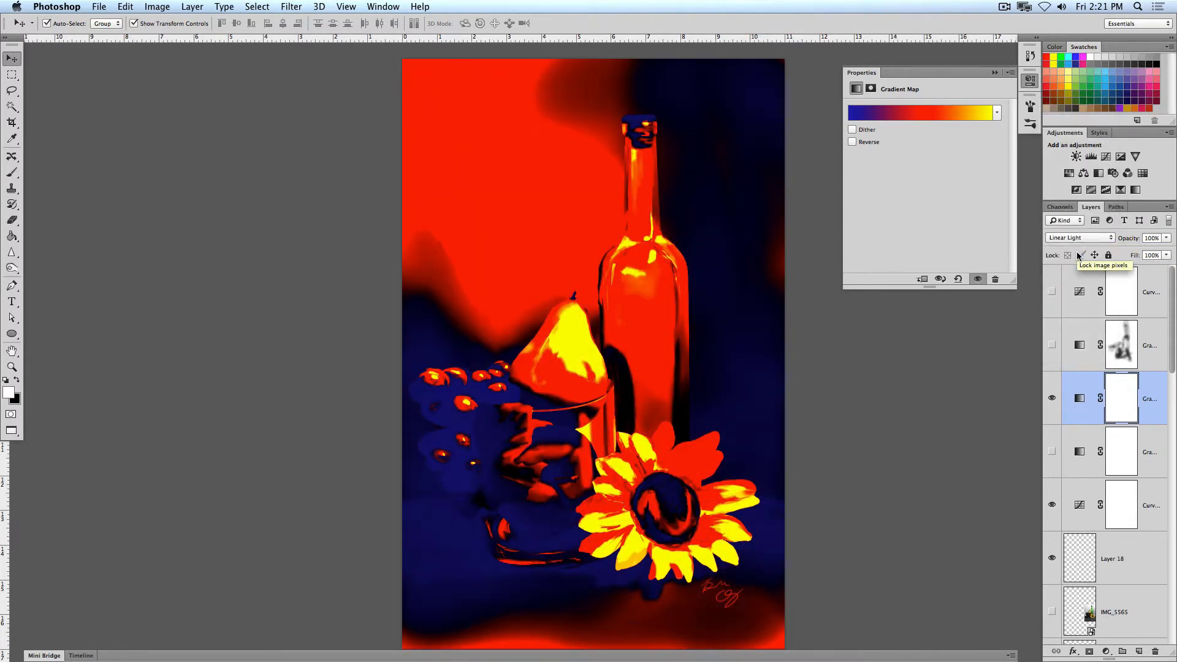
click(1075, 239)
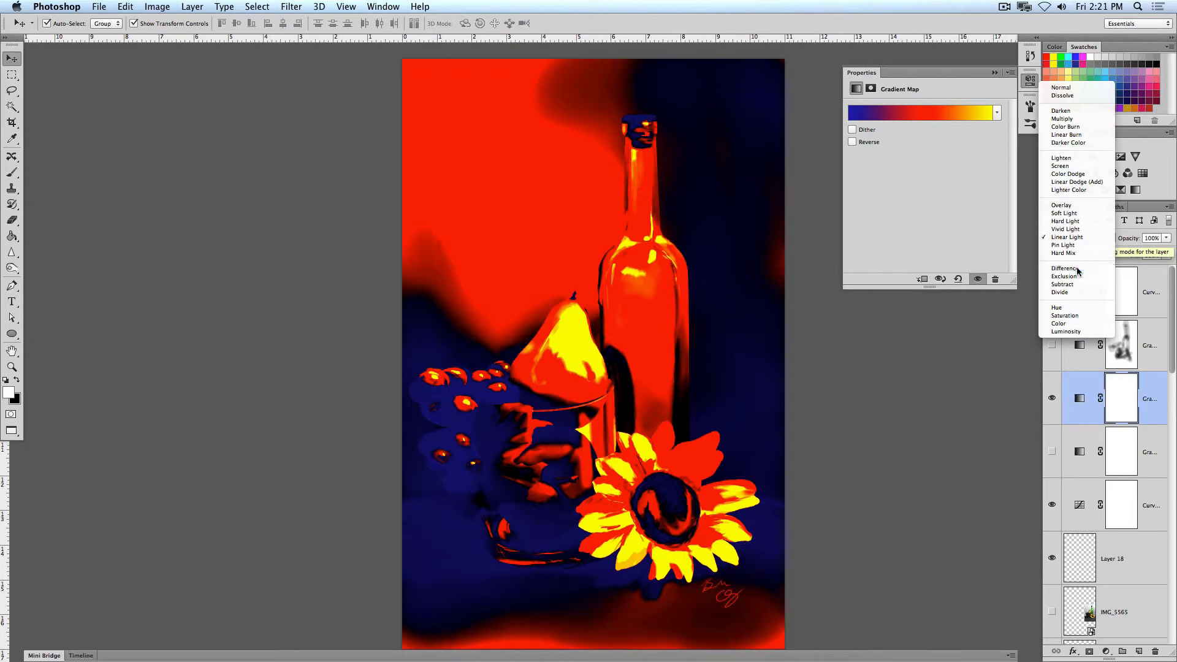
click(1077, 270)
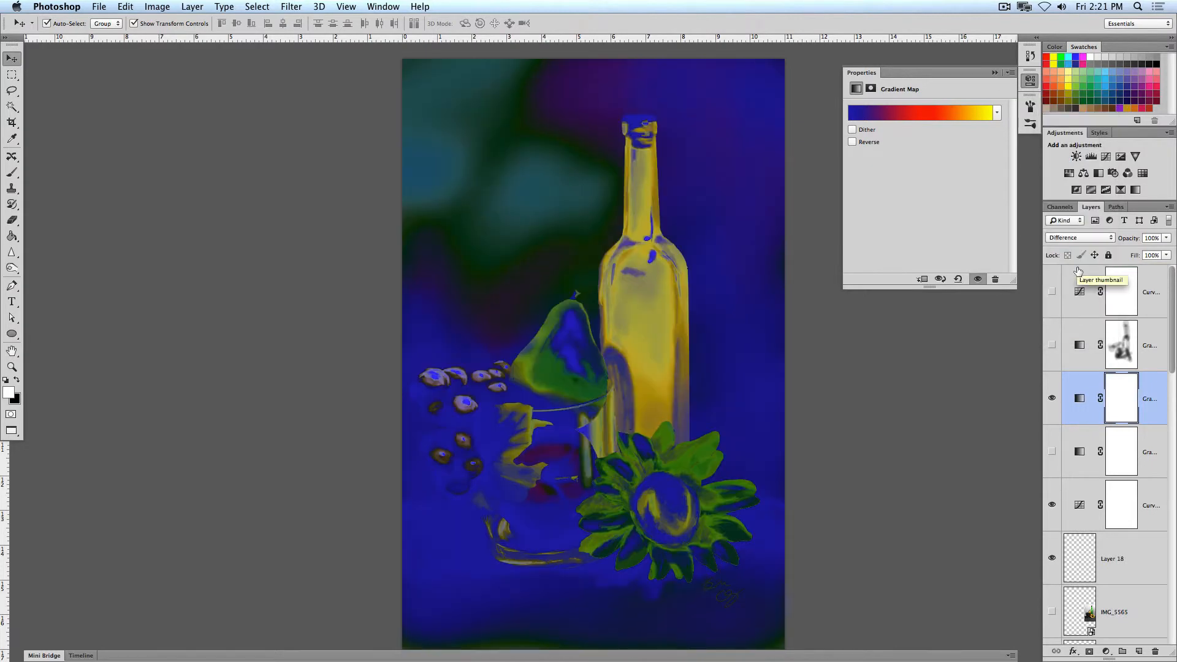
click(1079, 238)
click(1081, 296)
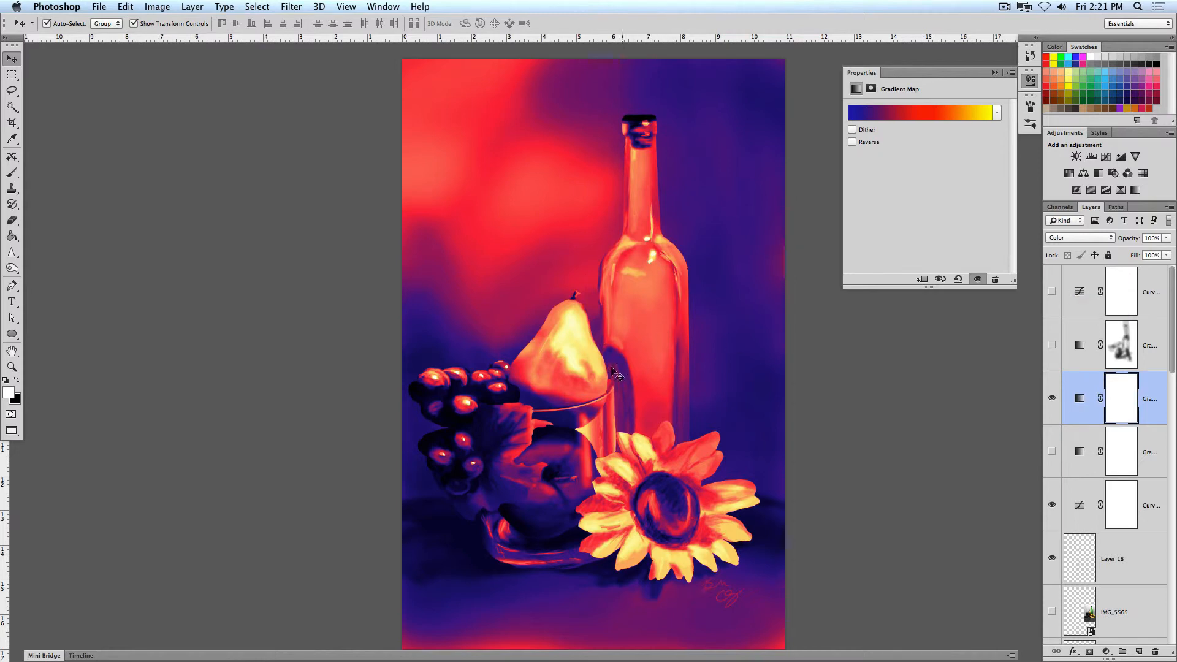
Return the blue-red-yellow gradient map layer to Multiply, trying Color Burn before restoring Multiply.
click(1055, 238)
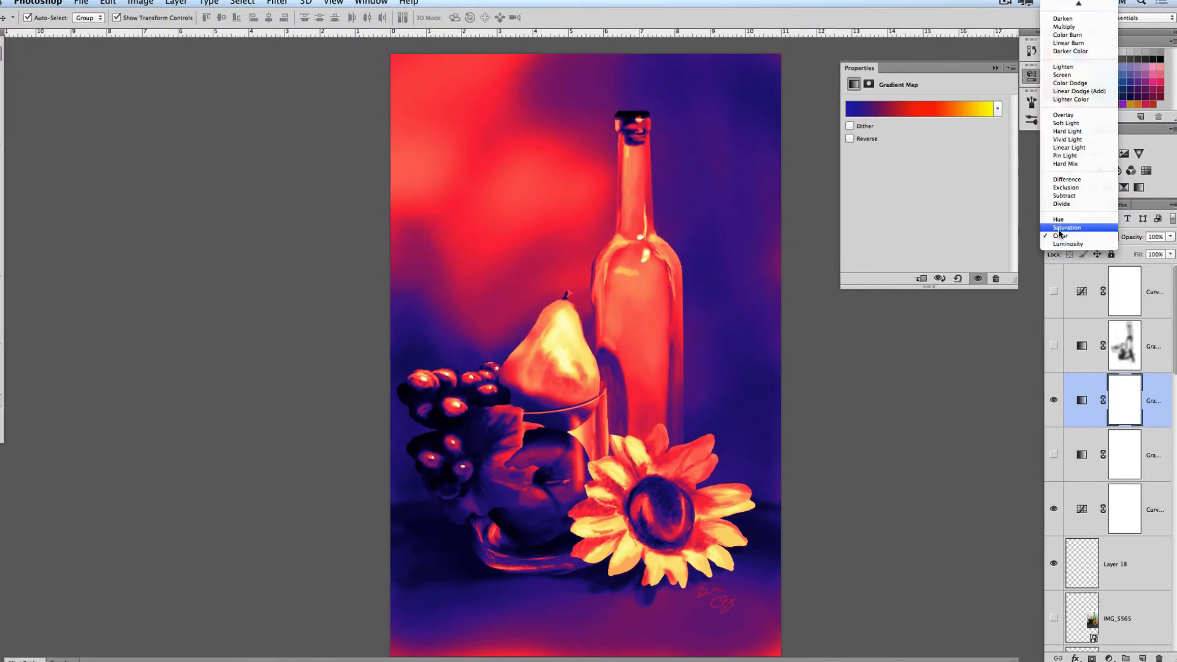
click(1080, 33)
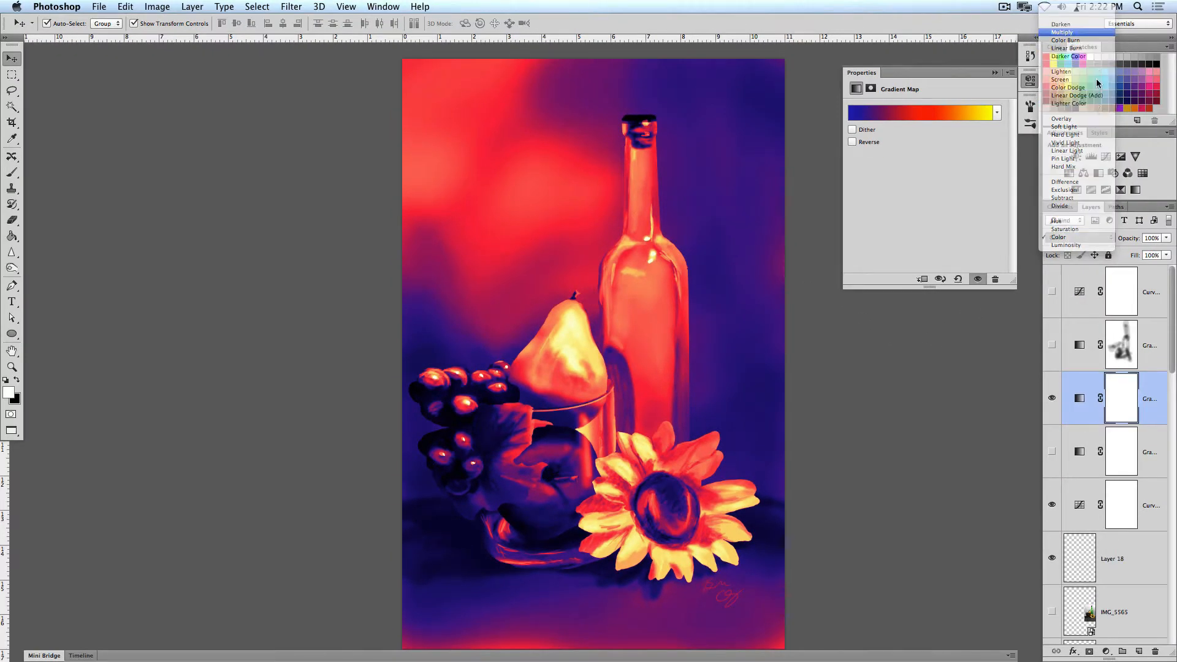
click(1081, 239)
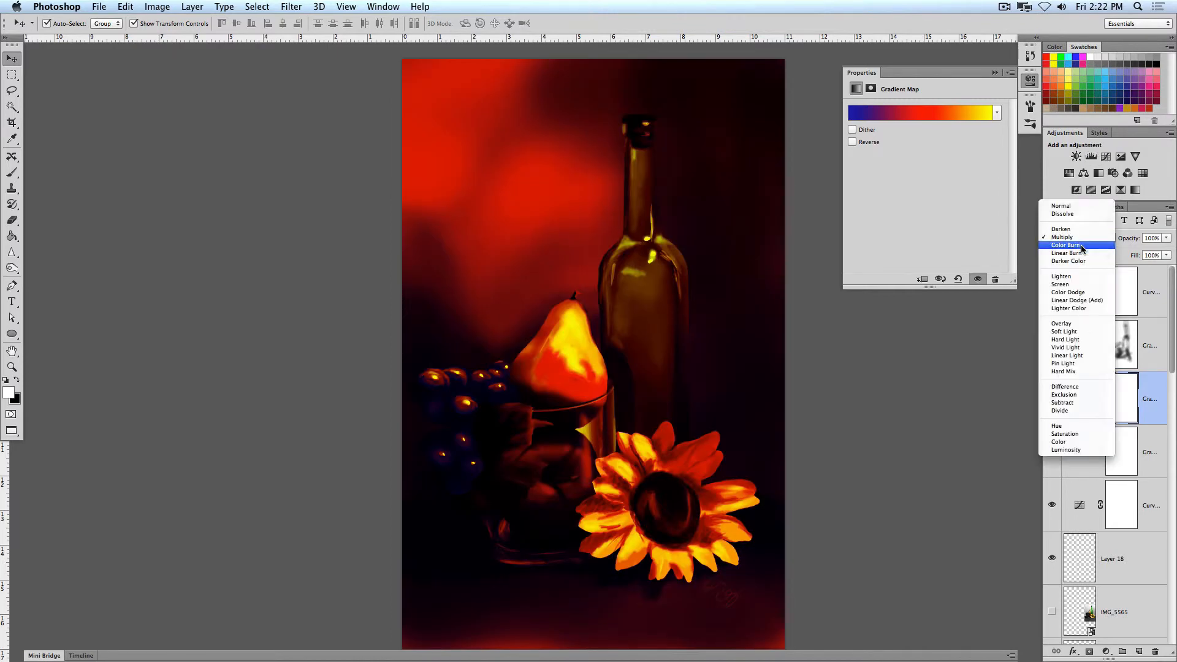
click(1083, 244)
click(1085, 244)
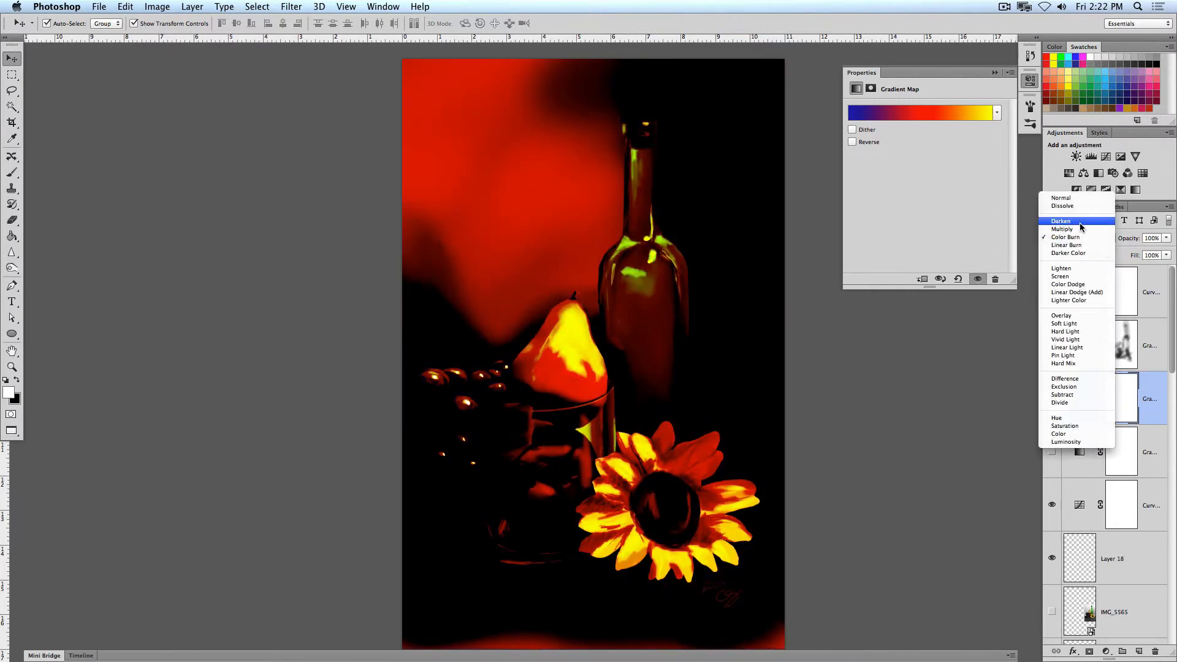
click(1077, 229)
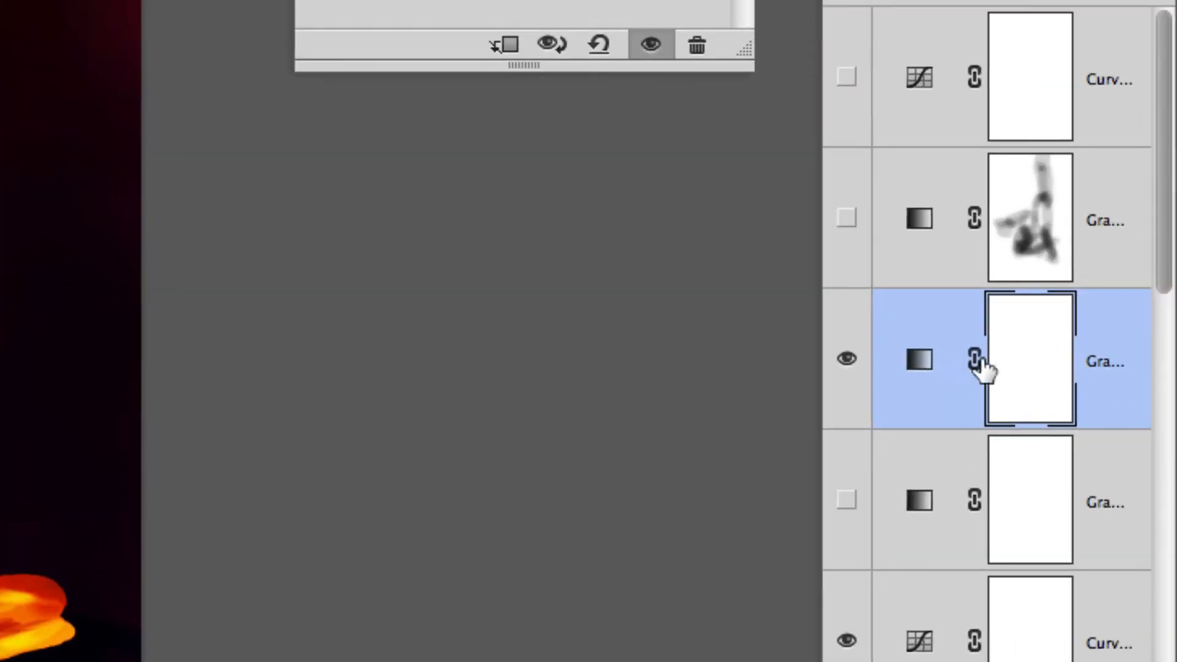
Target the blue-red-yellow gradient map layer's mask and choose the Brush tool with a soft round tip.
click(1027, 346)
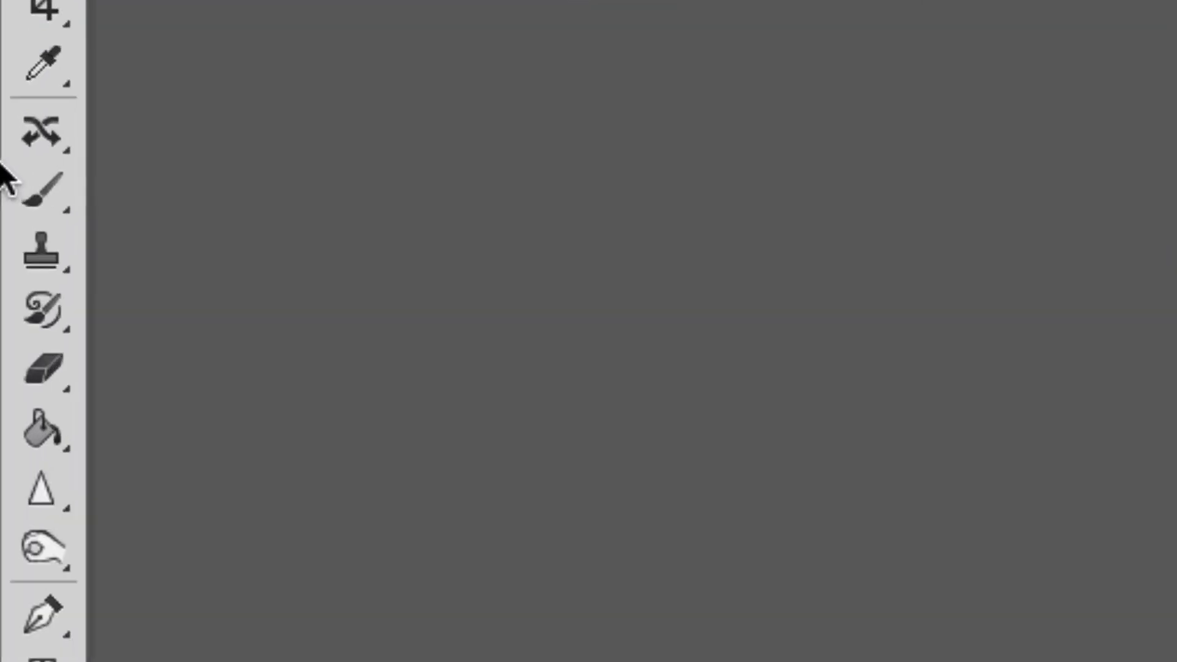
click(10, 175)
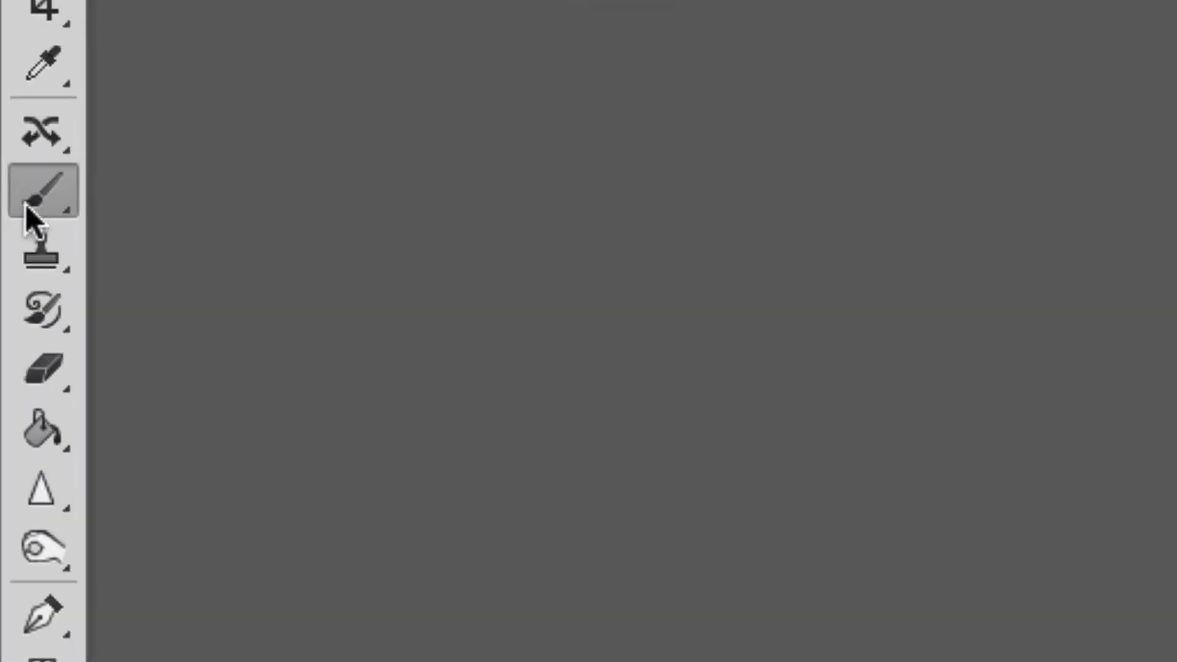
click(60, 394)
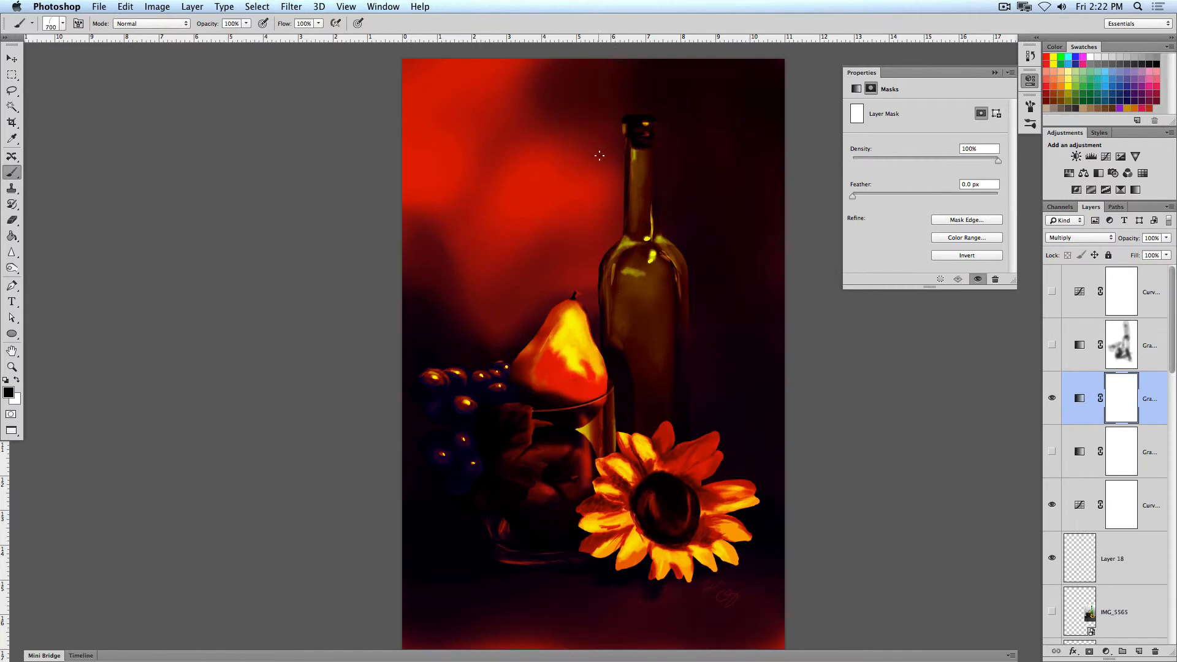
click(60, 24)
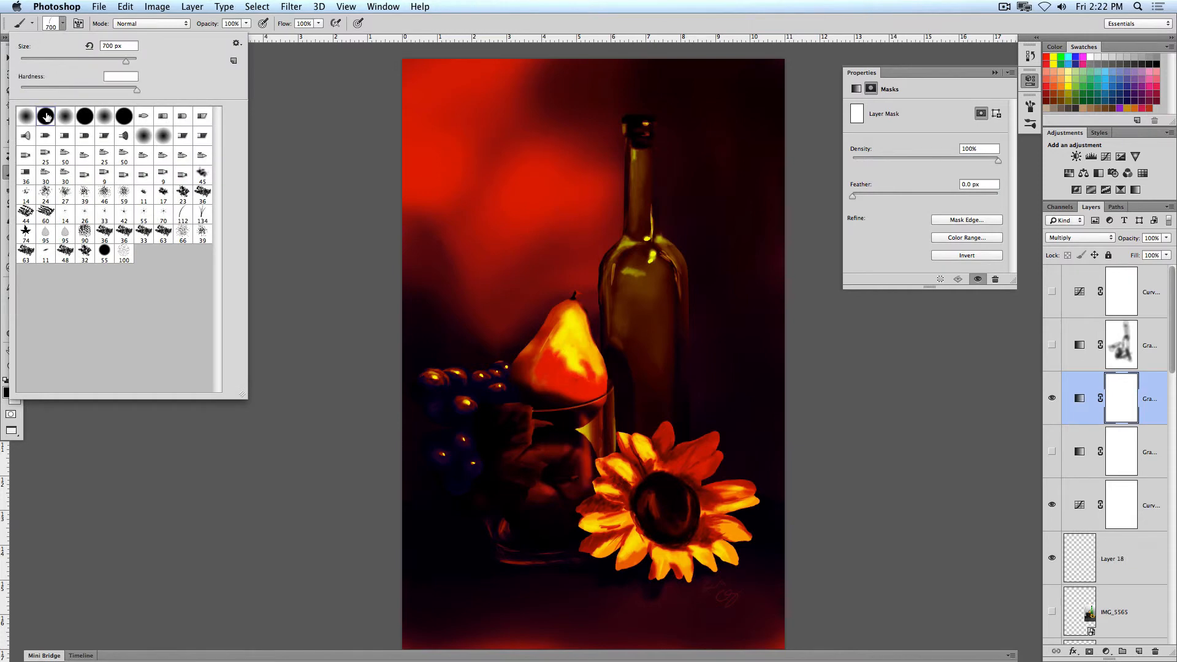
click(26, 120)
click(810, 310)
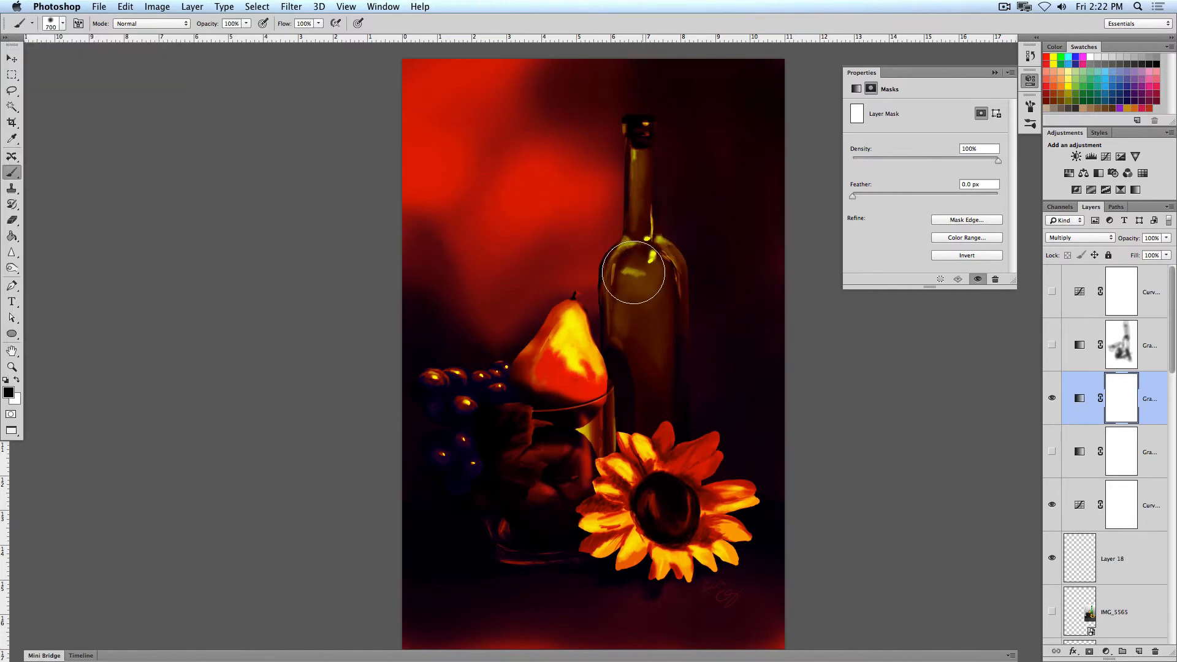
Paint black at 40% opacity with a 300 px brush on the mask over the bottle, pear, apple, leaf and sunflower.
key(bracketleft)
key(bracketleft)
key(bracketleft)
key(bracketleft)
key(4)
mouse_move(645, 266)
mouse_down()
mouse_move(636, 293)
mouse_move(638, 158)
mouse_move(615, 315)
mouse_move(637, 301)
mouse_move(651, 251)
mouse_move(672, 289)
mouse_move(666, 350)
mouse_move(659, 336)
mouse_move(643, 403)
mouse_move(629, 386)
mouse_move(642, 414)
mouse_move(655, 398)
mouse_move(666, 410)
mouse_move(674, 325)
mouse_move(664, 257)
mouse_move(652, 250)
mouse_move(668, 270)
mouse_move(632, 200)
mouse_move(638, 127)
mouse_move(645, 243)
mouse_move(623, 299)
mouse_move(665, 314)
mouse_move(653, 259)
mouse_move(638, 338)
mouse_up()
mouse_move(590, 376)
mouse_down()
mouse_move(565, 347)
mouse_move(555, 356)
mouse_move(543, 342)
mouse_move(561, 329)
mouse_move(560, 386)
mouse_move(580, 383)
mouse_move(554, 394)
mouse_move(594, 447)
mouse_move(564, 496)
mouse_move(580, 472)
mouse_move(576, 452)
mouse_move(541, 444)
mouse_move(635, 486)
mouse_move(540, 465)
mouse_move(537, 452)
mouse_move(534, 477)
mouse_move(566, 511)
mouse_move(578, 495)
mouse_move(556, 385)
mouse_move(578, 350)
mouse_move(579, 389)
mouse_move(573, 353)
mouse_move(675, 478)
mouse_move(656, 442)
mouse_move(660, 501)
mouse_move(647, 532)
mouse_move(608, 524)
mouse_move(662, 504)
mouse_move(699, 510)
mouse_move(681, 461)
mouse_move(697, 449)
mouse_move(648, 471)
mouse_move(643, 492)
mouse_move(638, 461)
mouse_move(599, 514)
mouse_move(695, 534)
mouse_move(709, 525)
mouse_move(708, 536)
mouse_move(680, 523)
mouse_move(716, 439)
mouse_move(691, 444)
mouse_move(709, 445)
mouse_move(691, 476)
mouse_move(685, 390)
mouse_move(677, 477)
mouse_move(678, 323)
mouse_up()
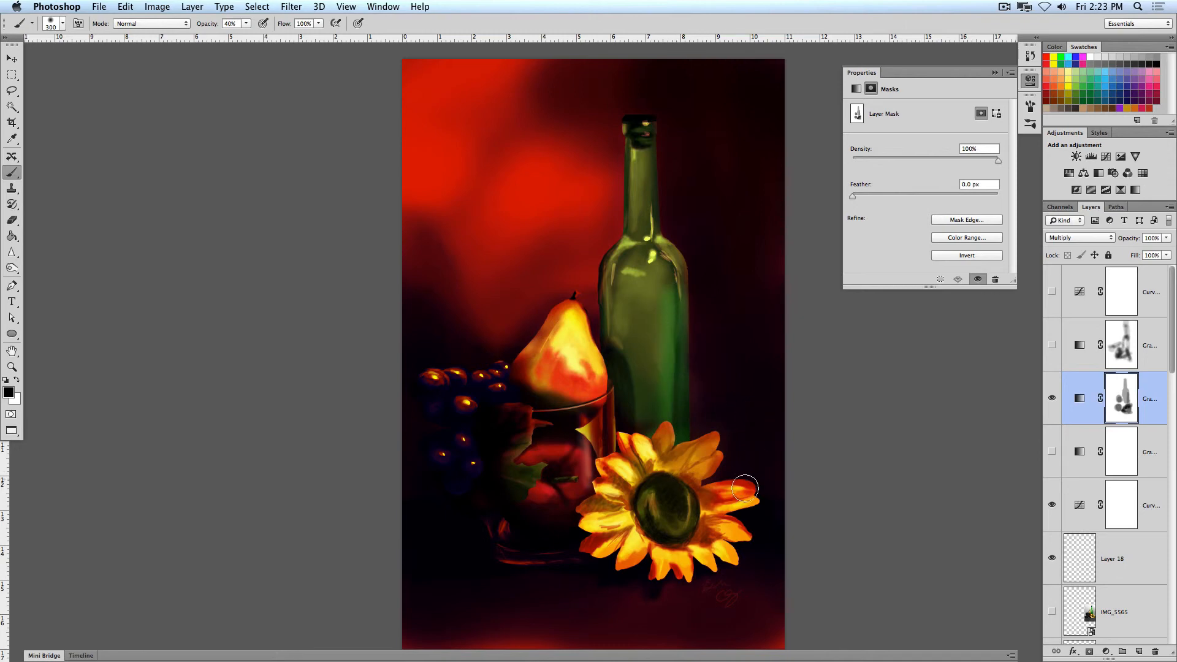
mouse_move(652, 251)
mouse_down()
mouse_move(673, 278)
mouse_move(672, 342)
mouse_up()
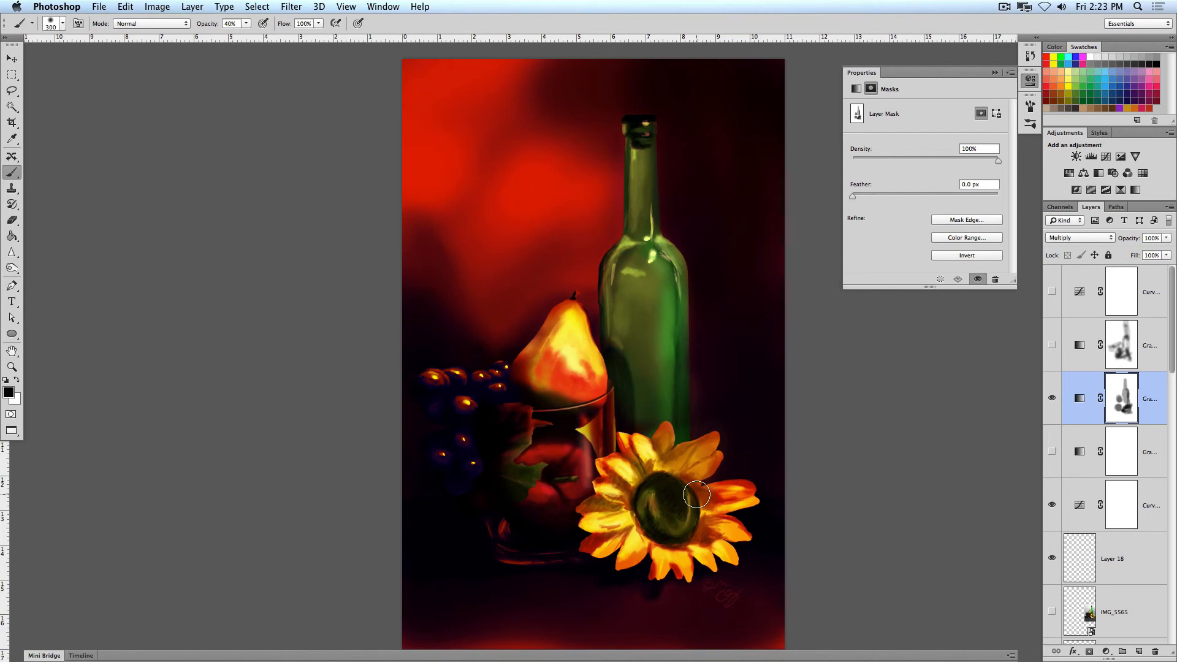
Hide the blue-red-yellow gradient map, show the masked gradient map above it, and target its mask with white as the foreground color.
click(1051, 398)
click(1052, 345)
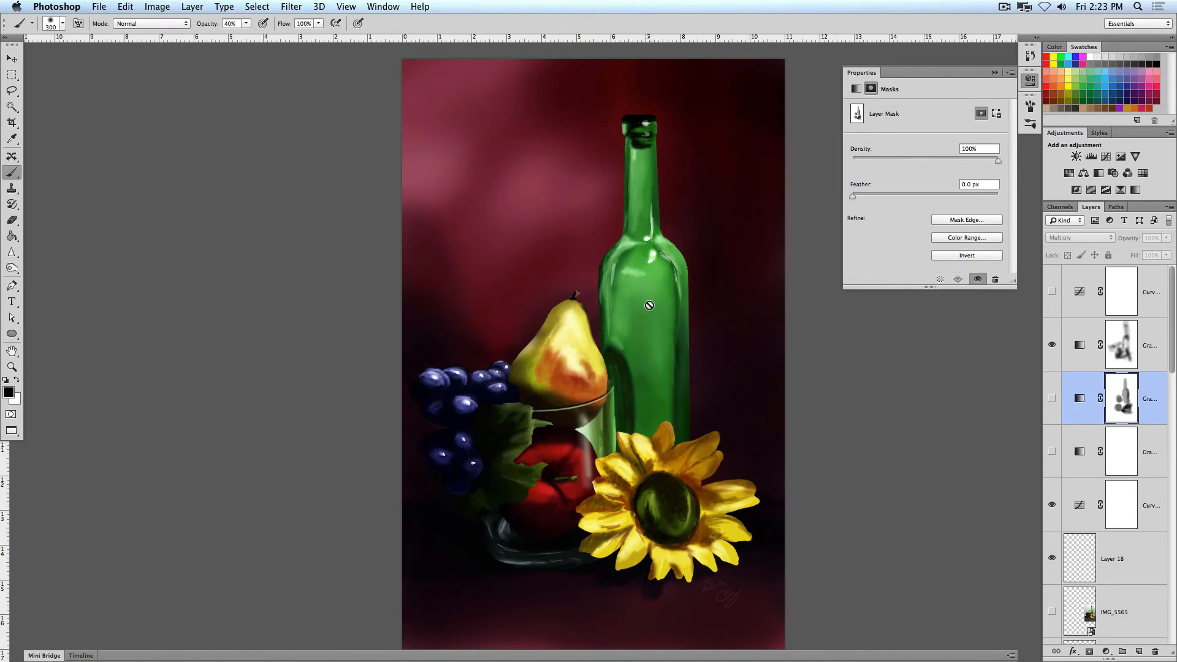
click(1121, 345)
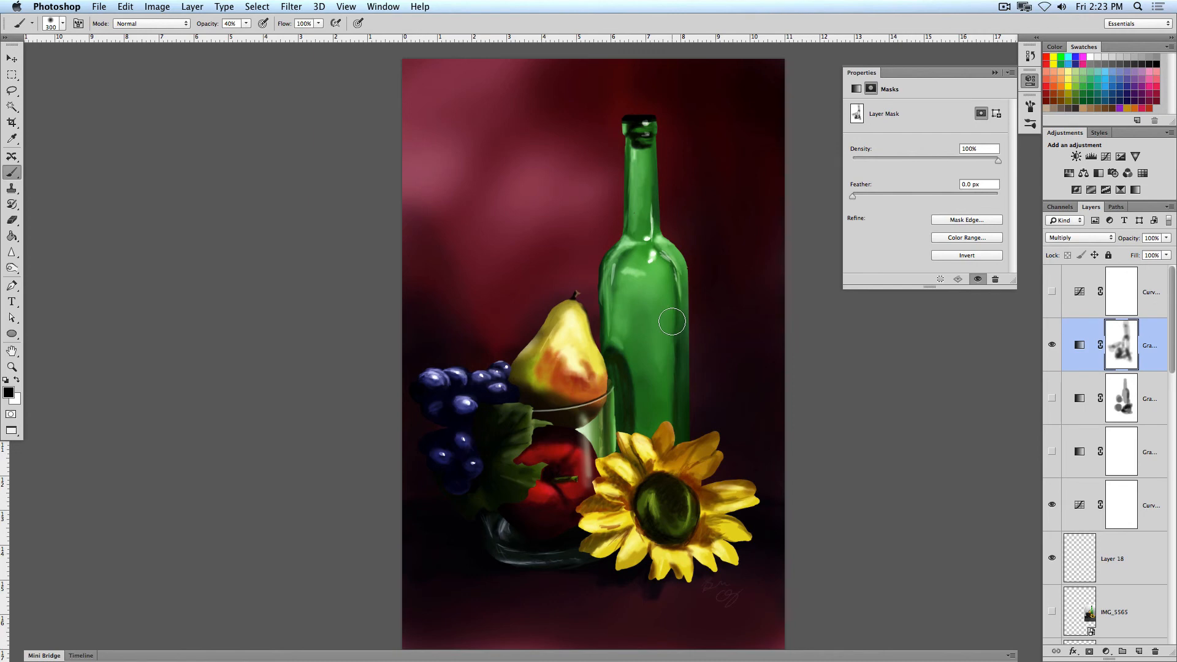
key(x)
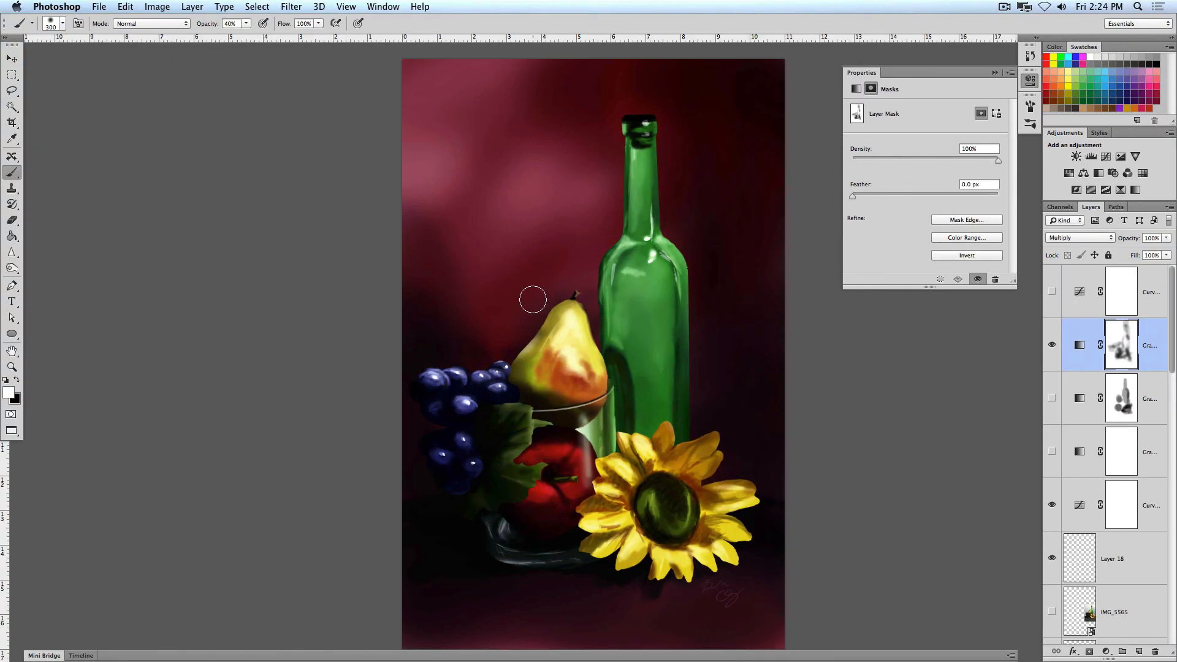
click(1004, 7)
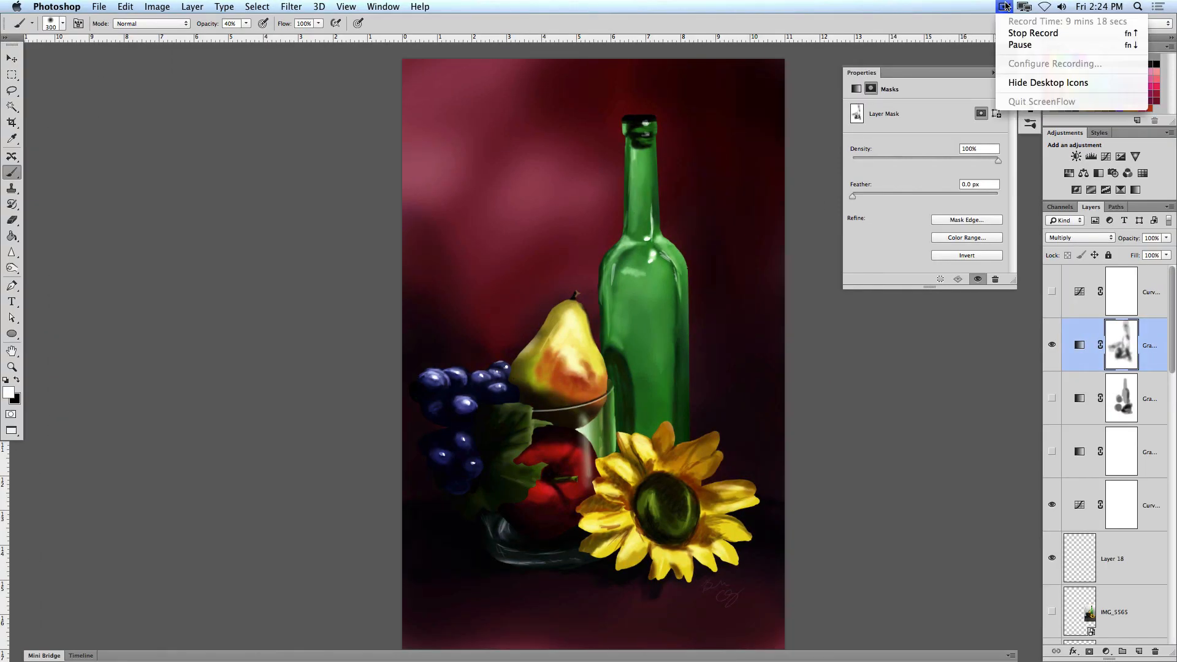